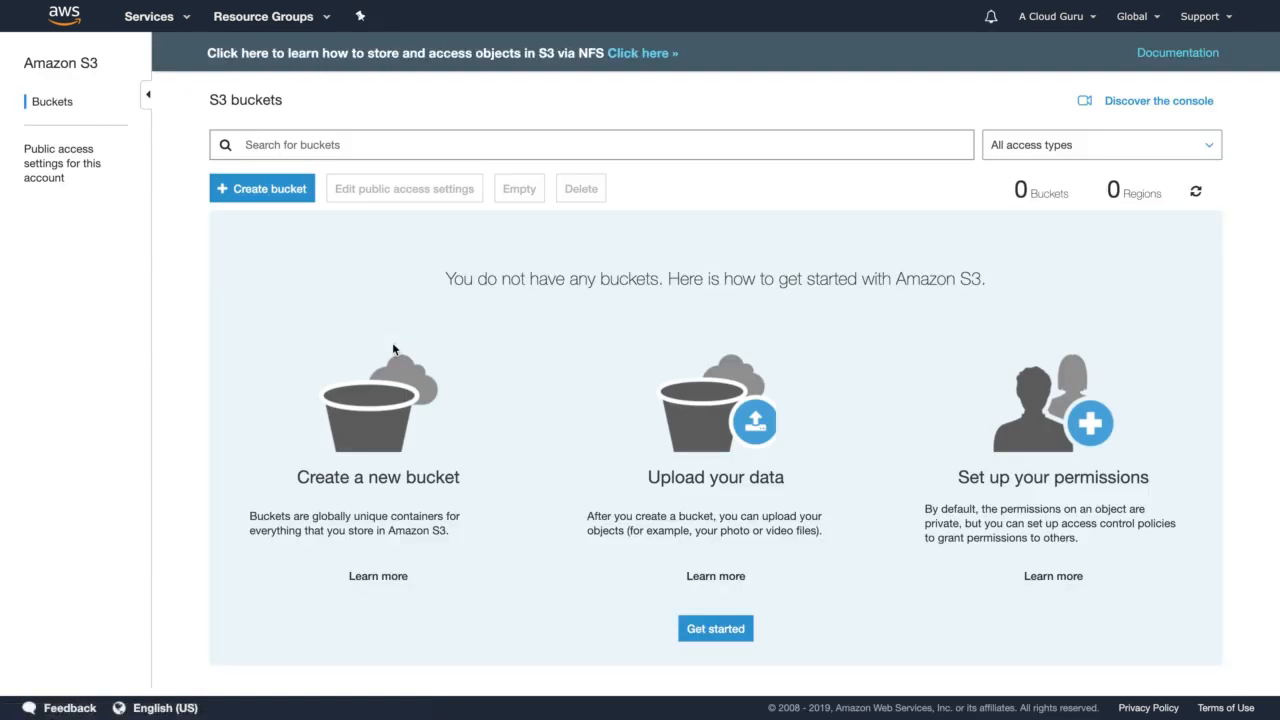
- Check whether S3 allows a region to be selected for the console
left_click(1140, 17)
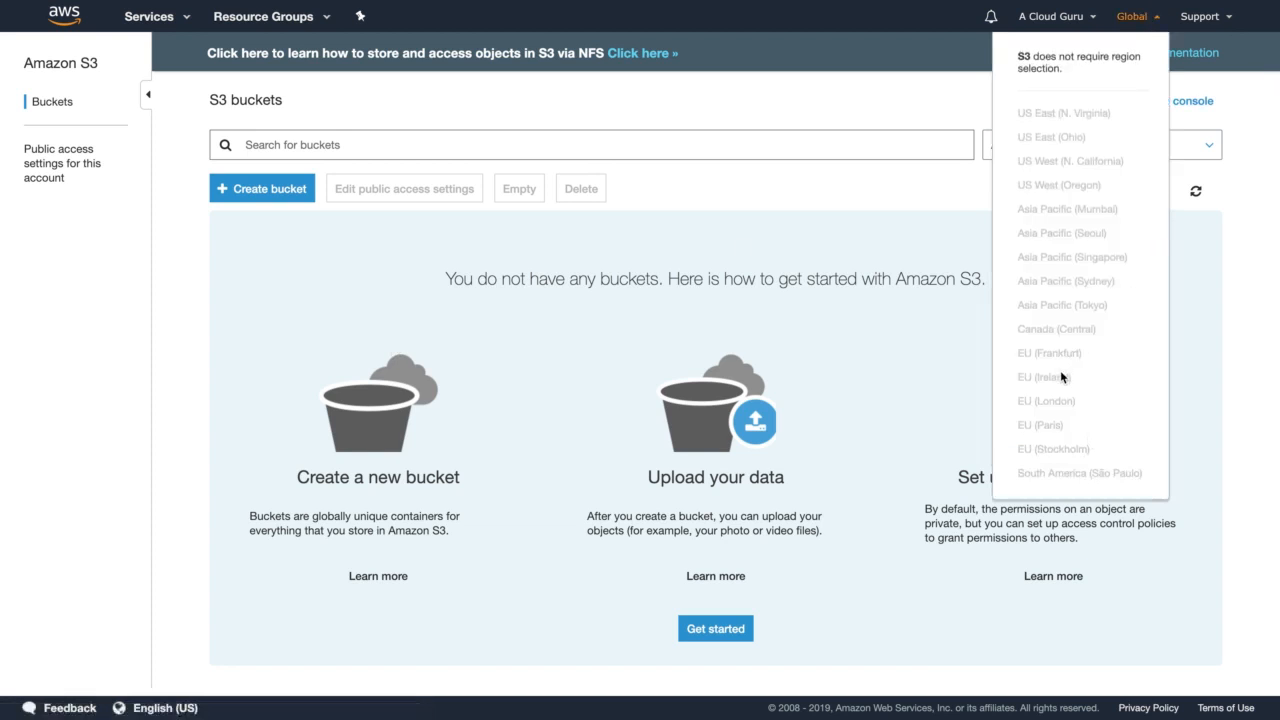
left_click(688, 189)
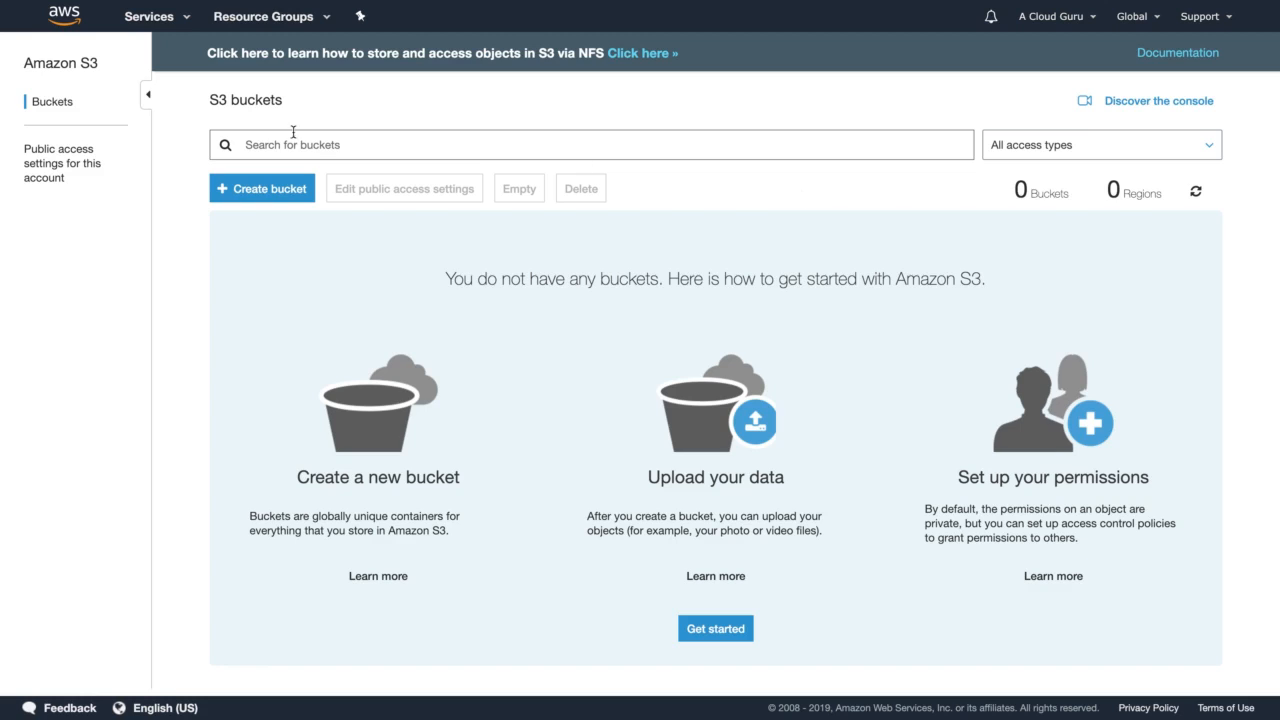
- Start a new S3 bucket and try to create it with the name testbucket
left_click(265, 196)
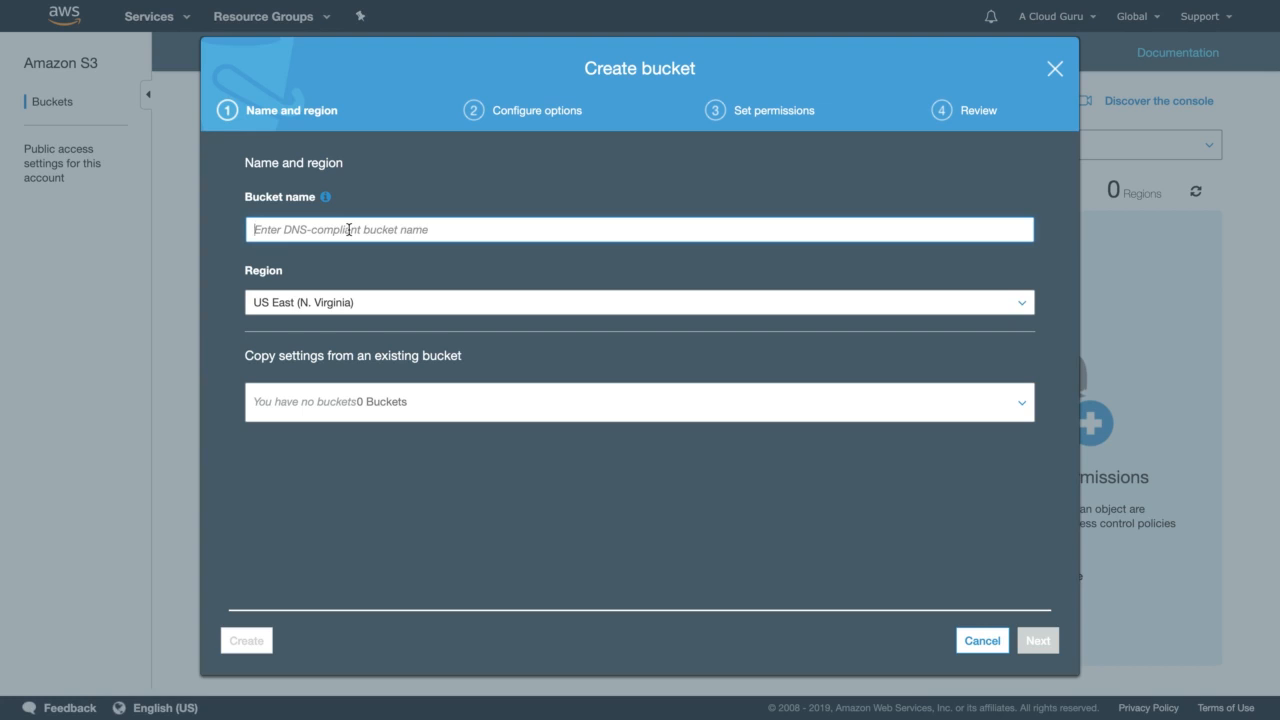
type("testbucket")
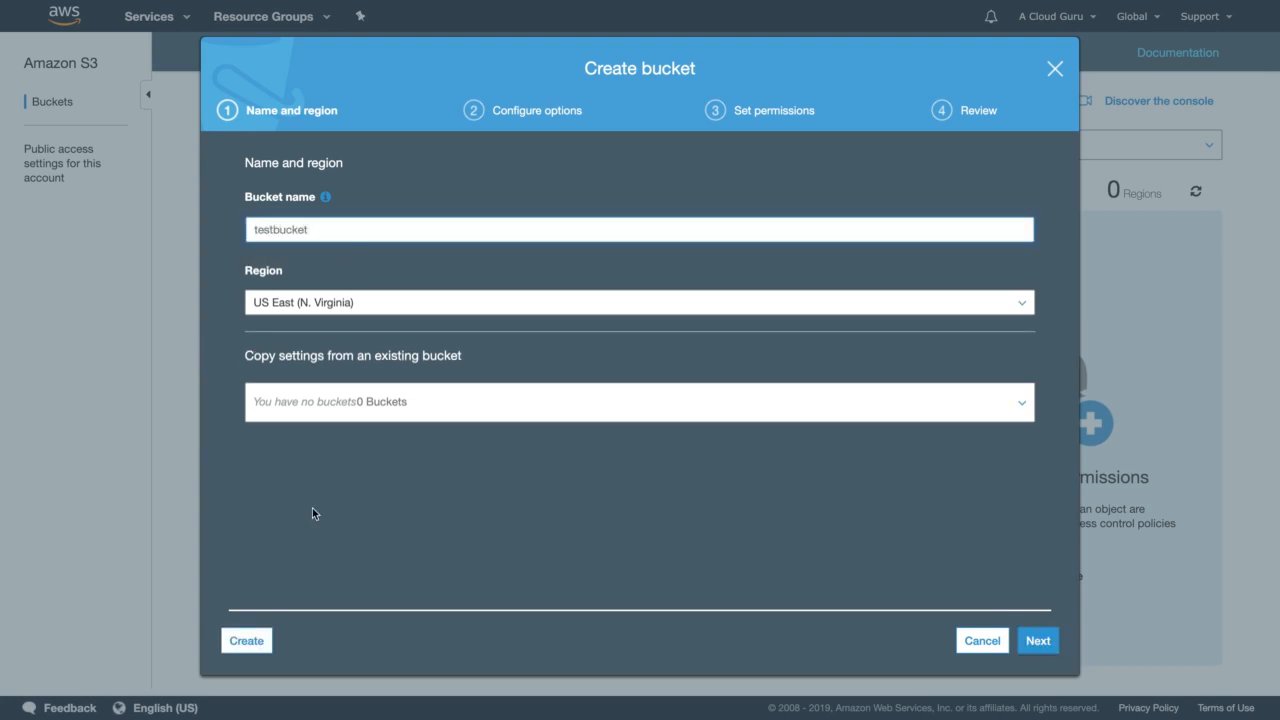
left_click(246, 641)
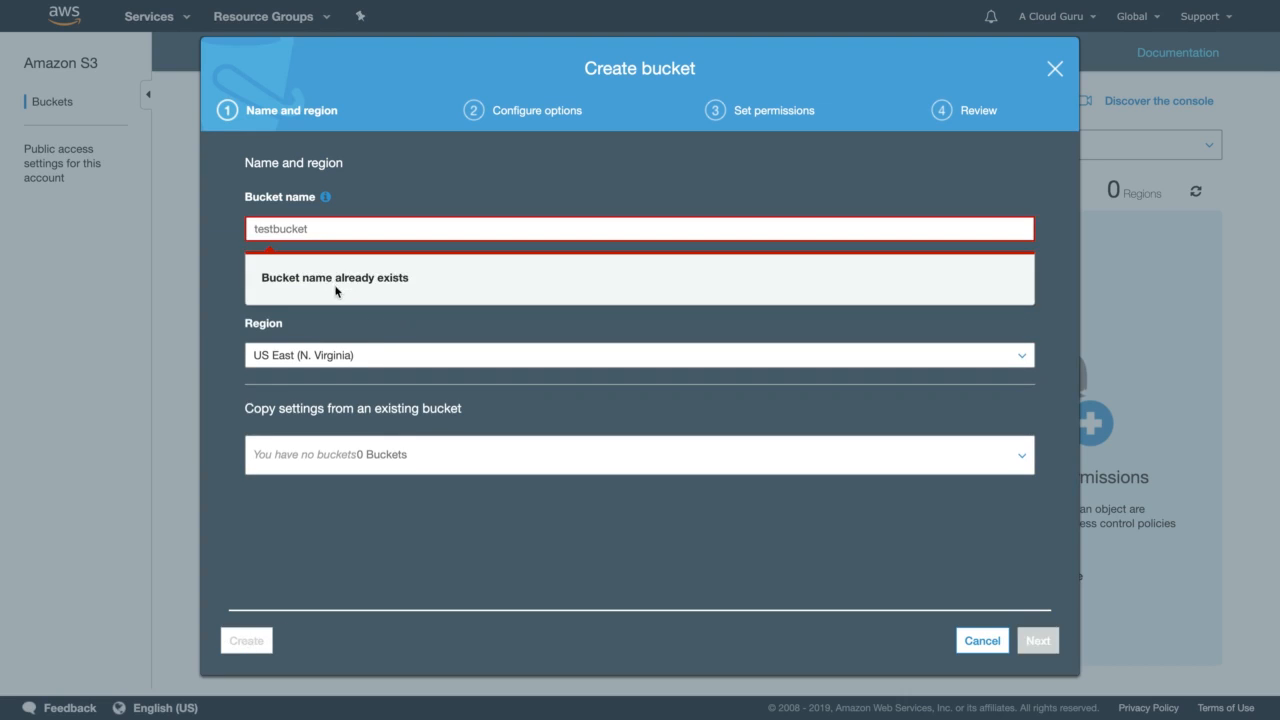
- Rename the bucket acloudguru-2019, keep the US East (N. Virginia) region and try to continue to the bucket options
double_click(325, 229)
type("acloudgu")
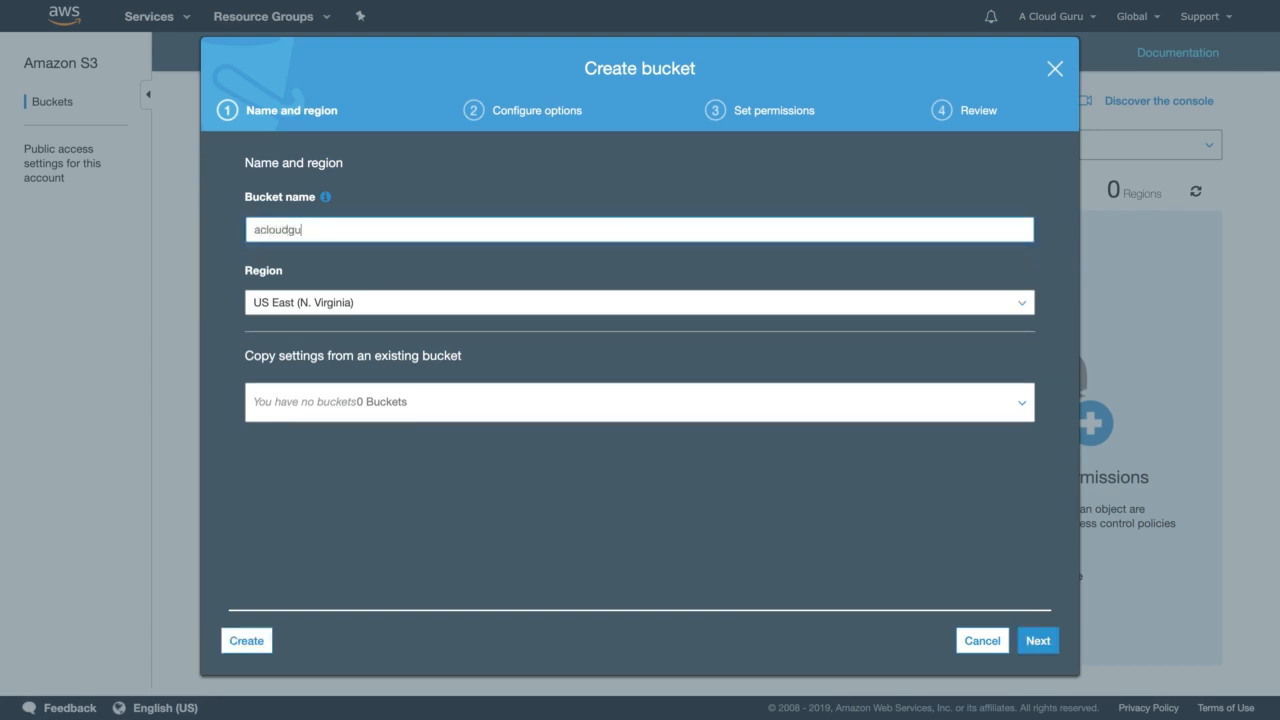
type("ru-")
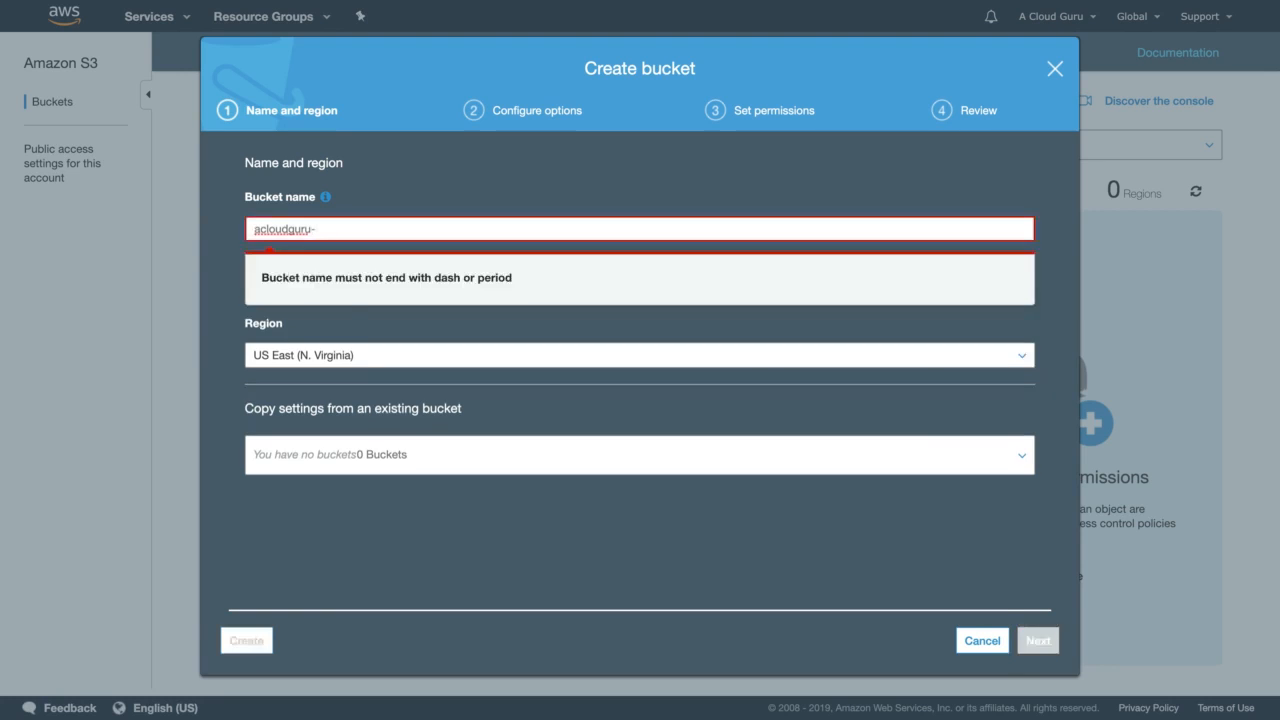
type("2019")
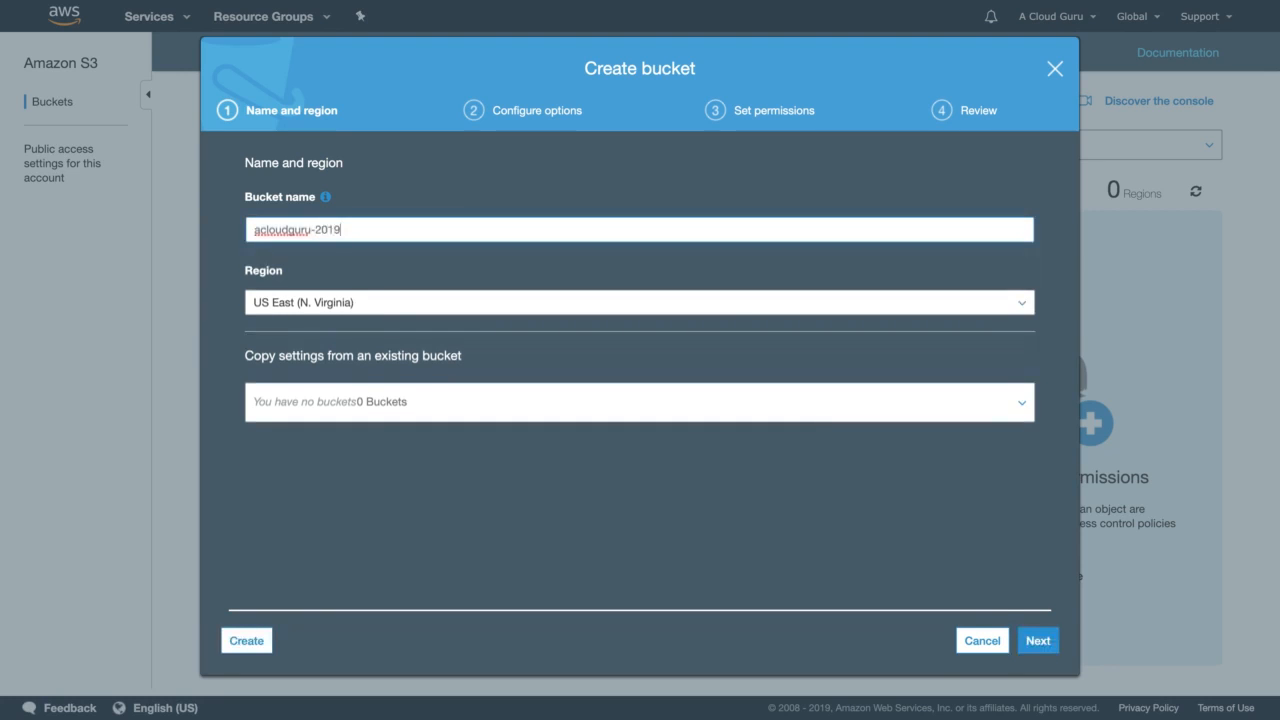
left_click(345, 248)
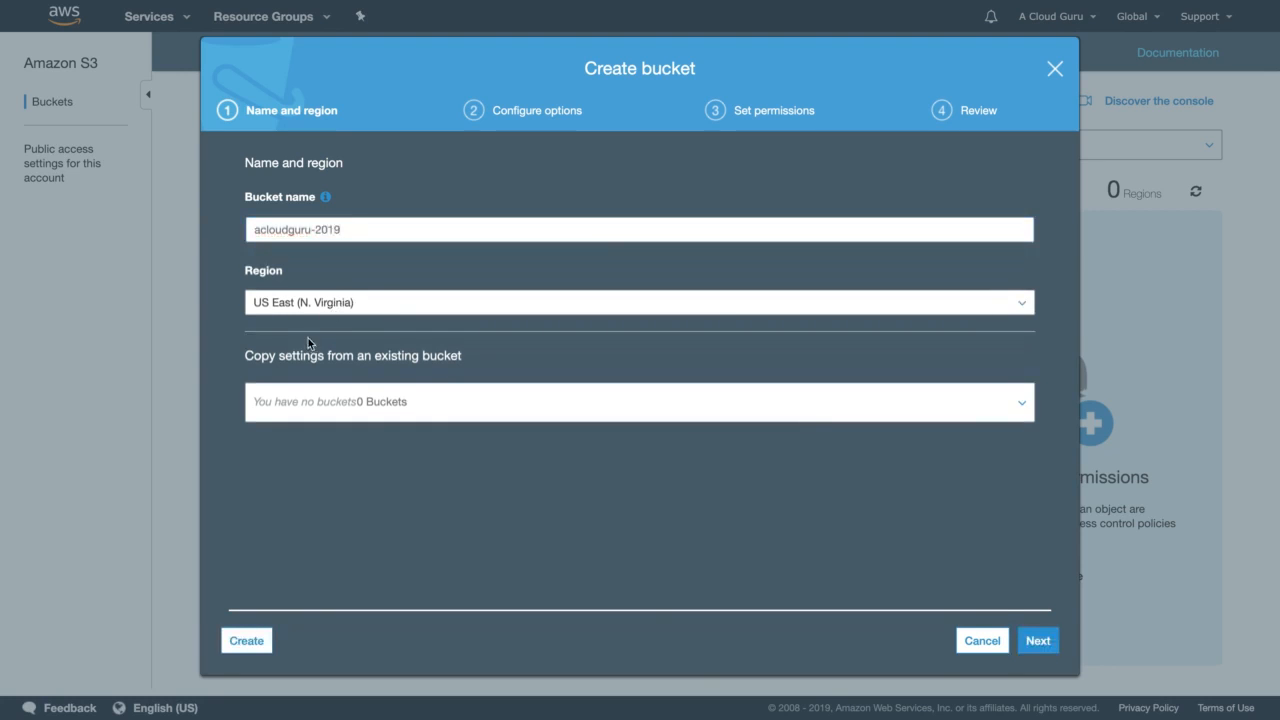
left_click(321, 303)
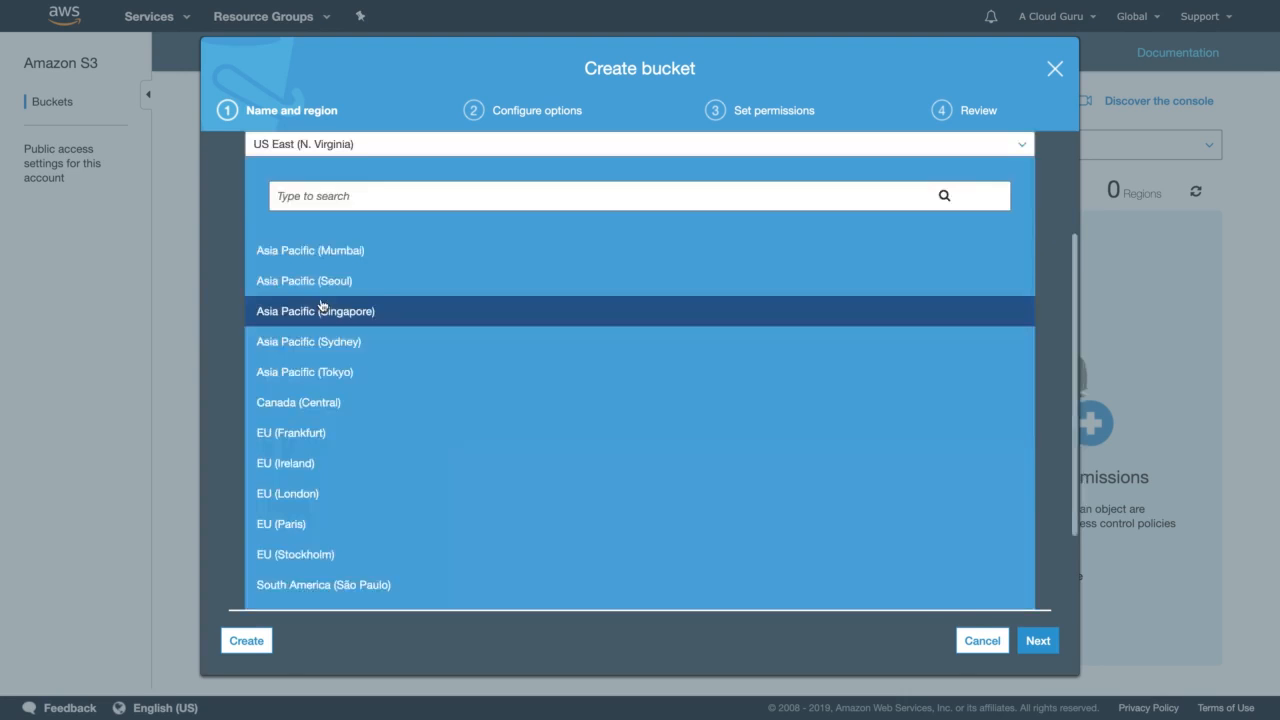
left_click(227, 226)
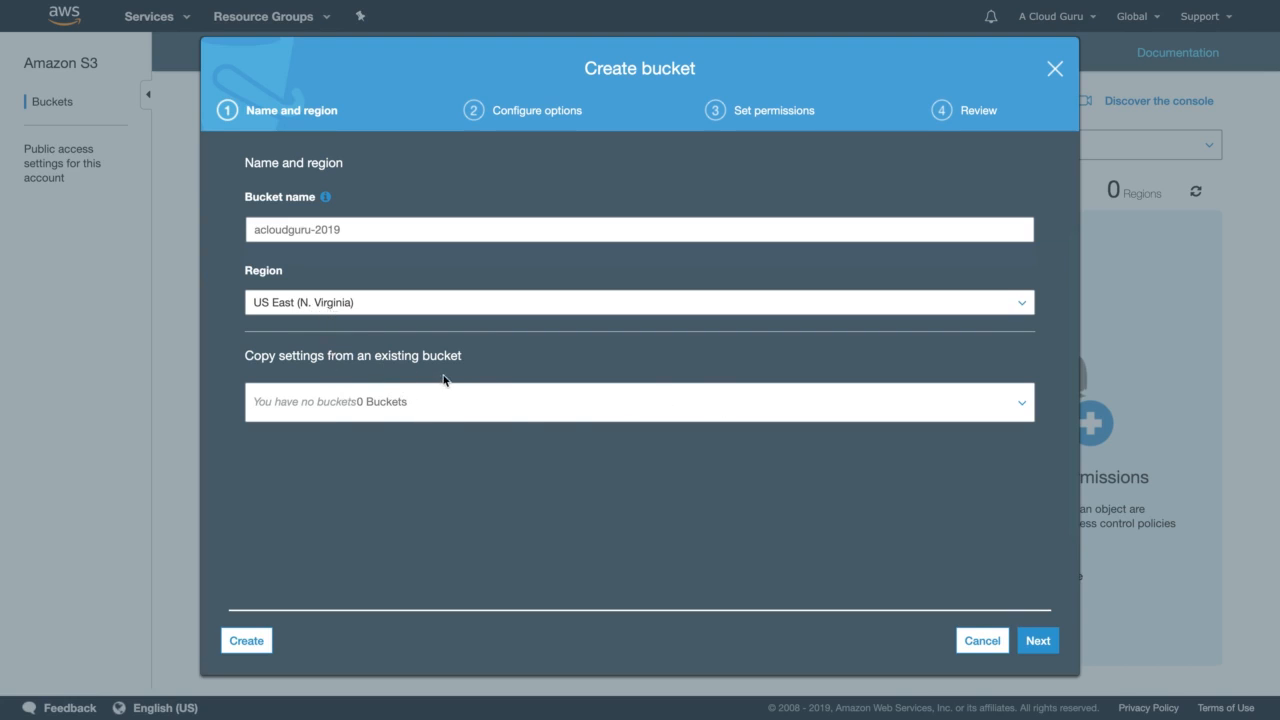
left_click(1045, 642)
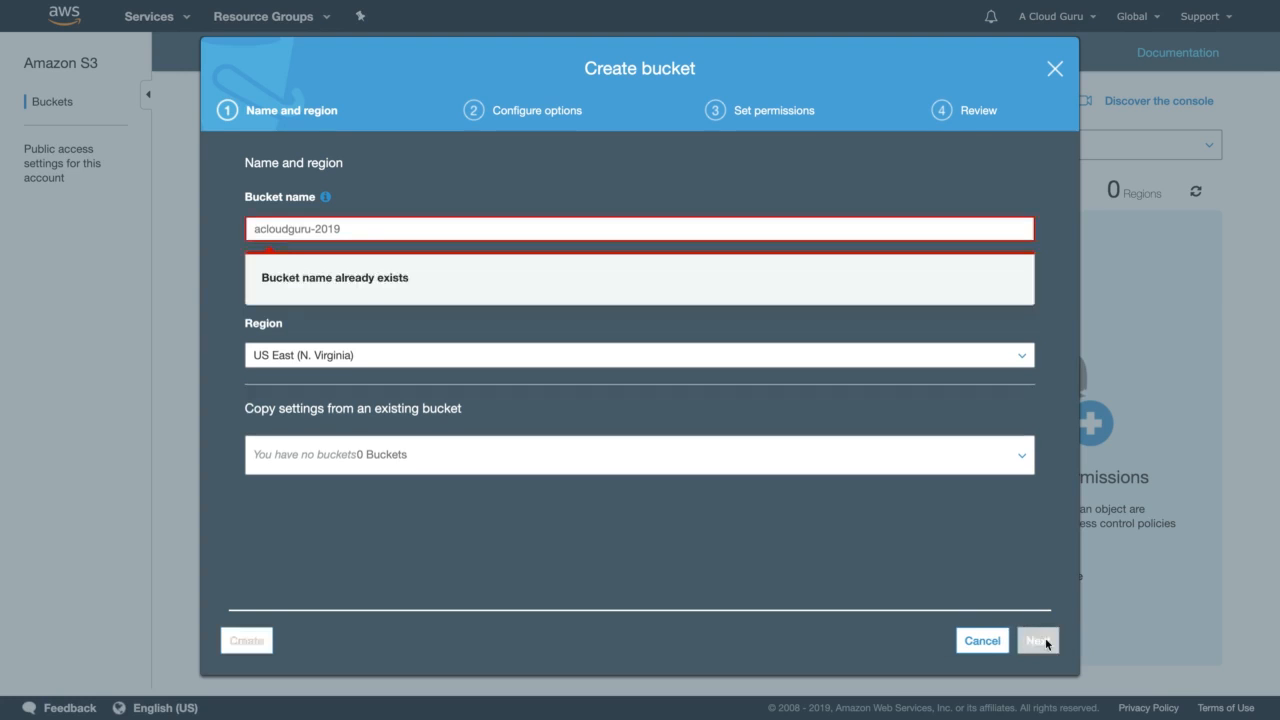
- Append the owner's hyphenated full name and 3141 to the bucket name, and continue to the bucket options
left_click(440, 235)
type("-ryan")
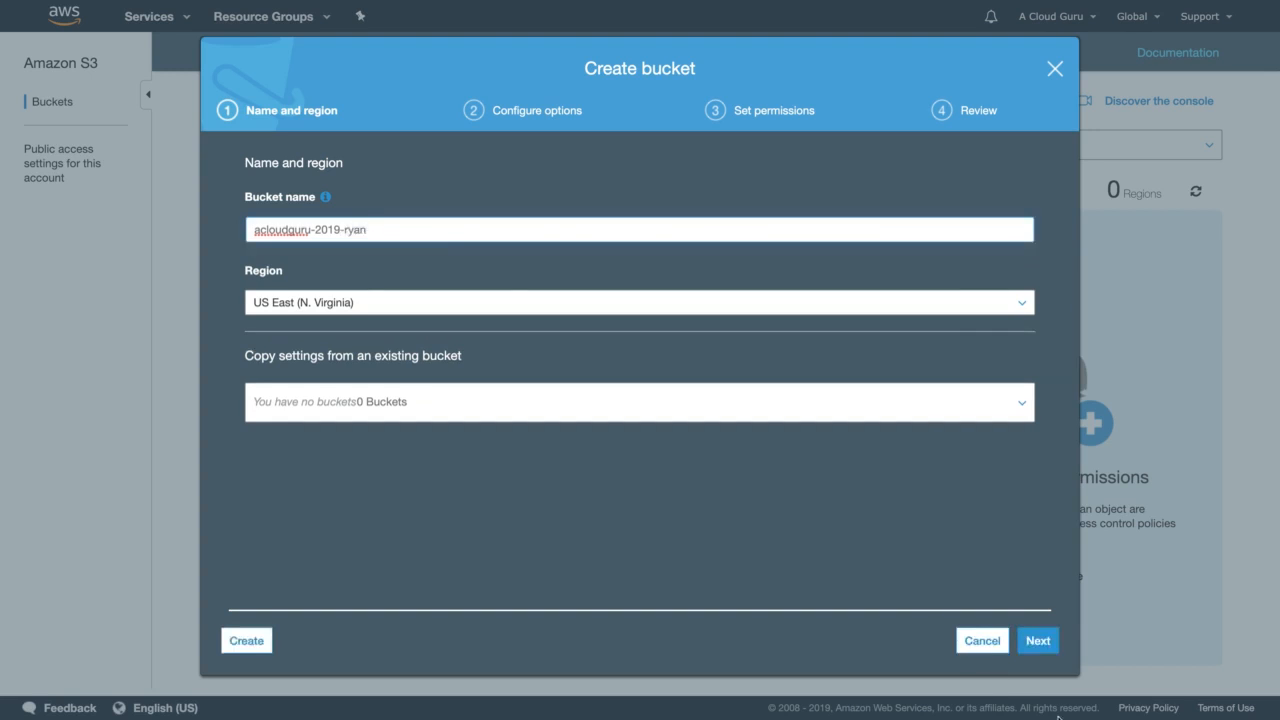
left_click(1034, 638)
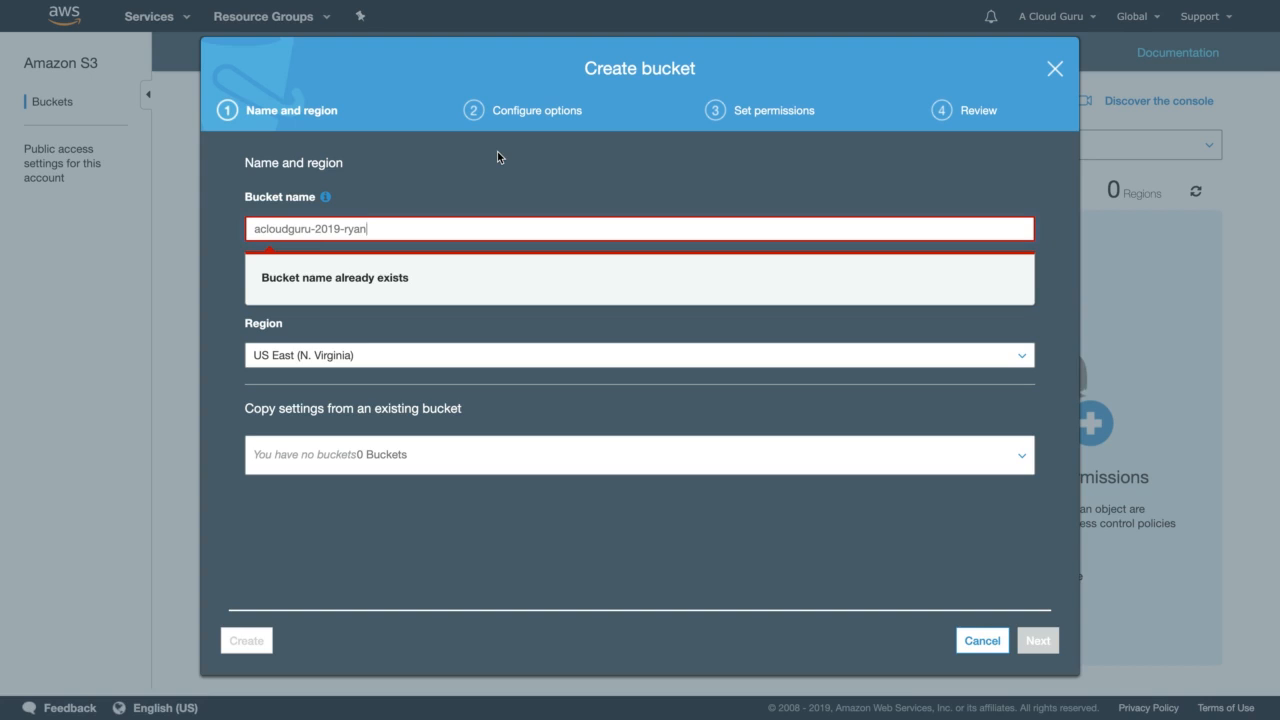
type("-")
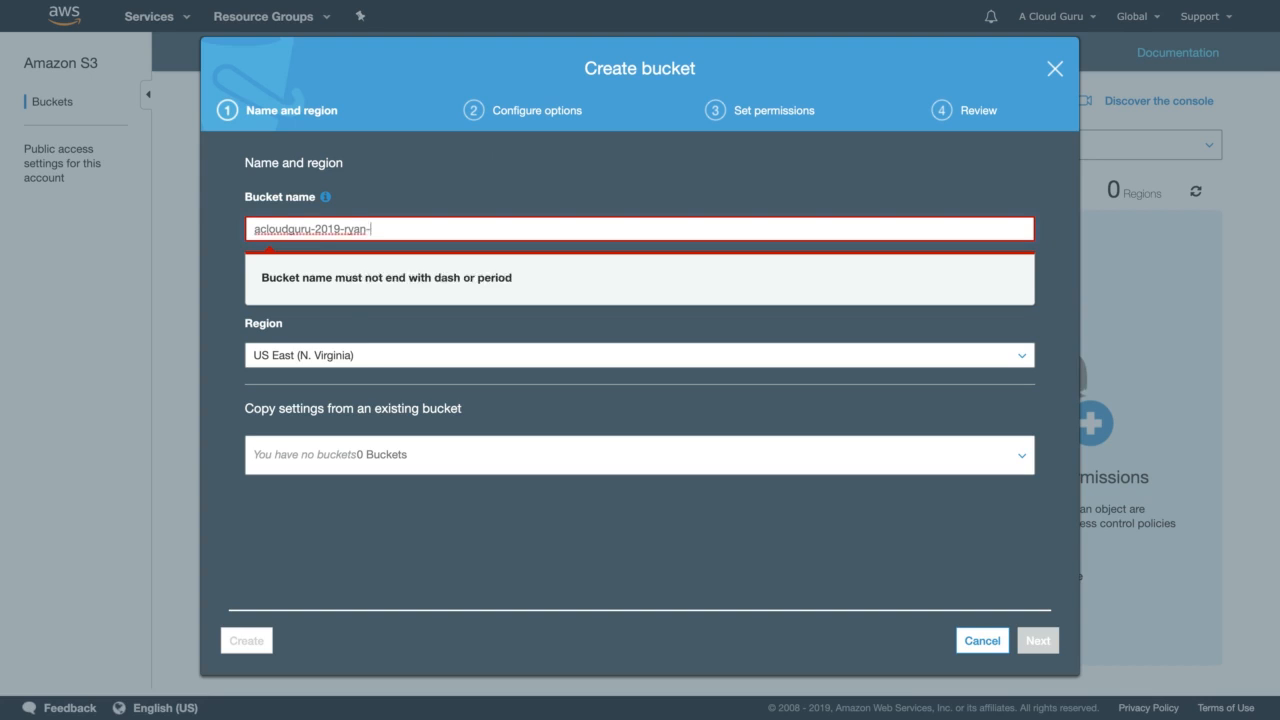
type("kroonenbur")
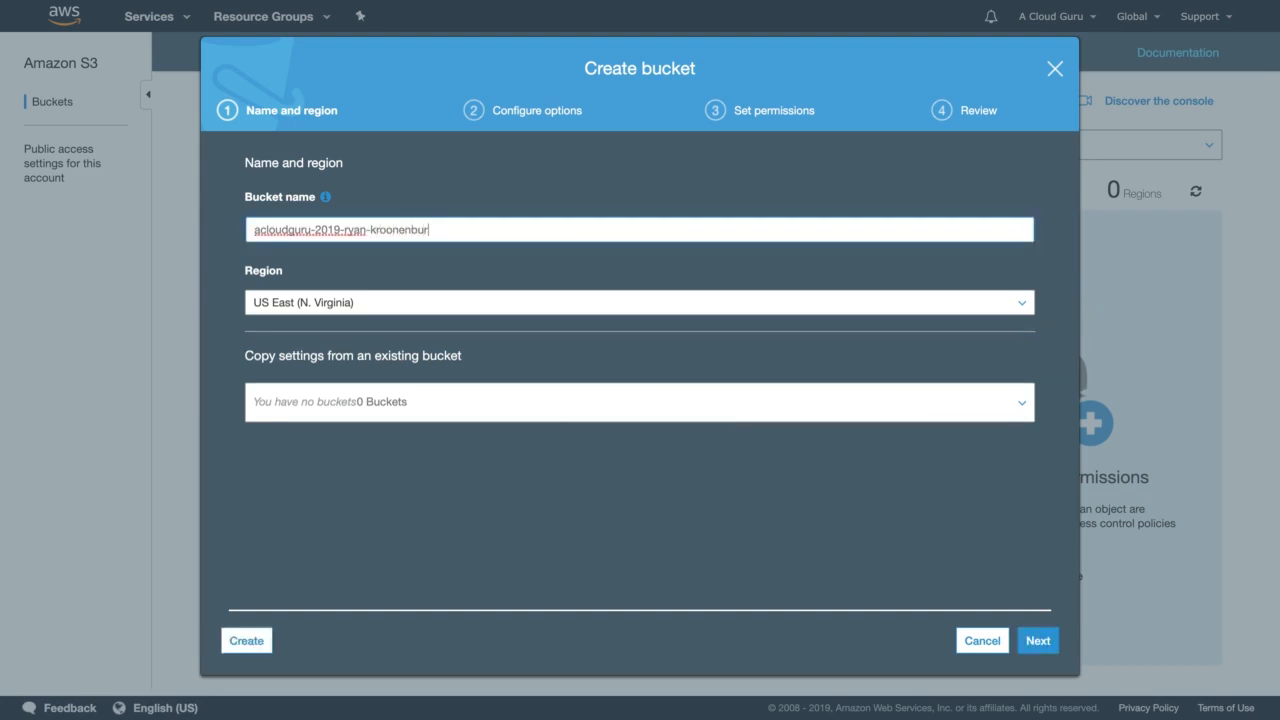
type("g3141")
left_click(1038, 640)
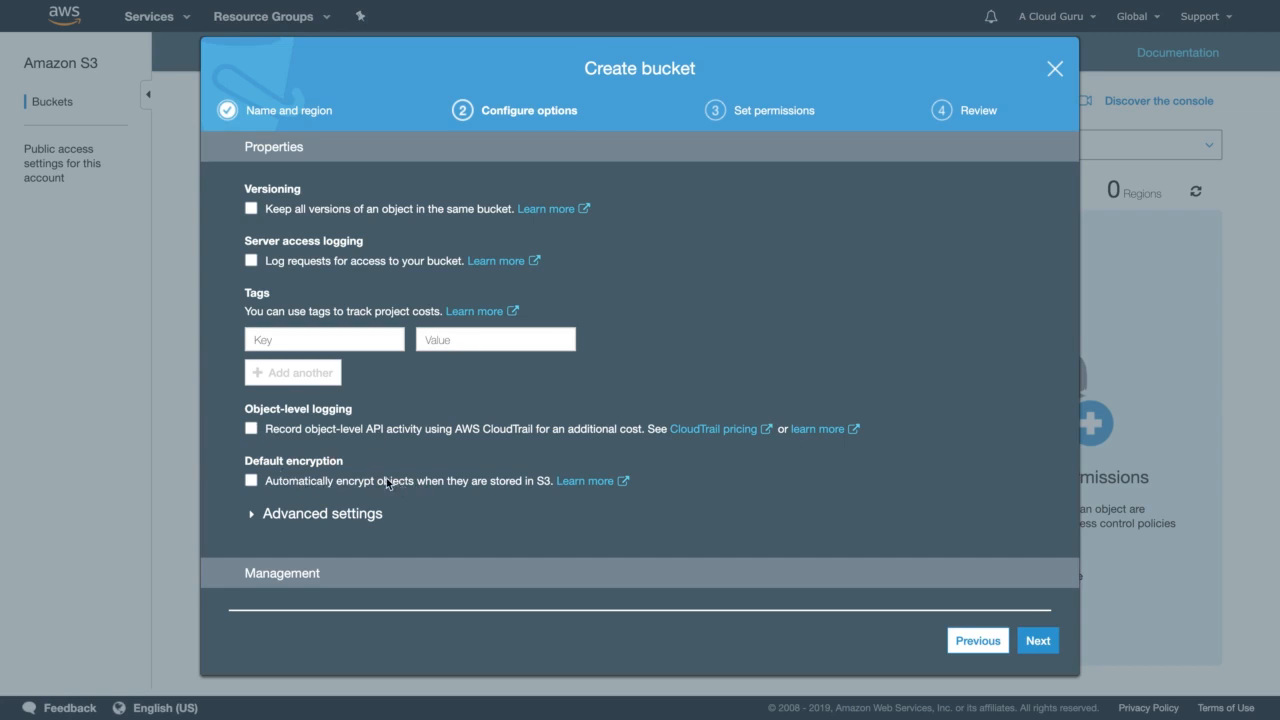
- Inspect the advanced Object lock setting, leave all bucket options at their defaults and continue to the permissions
left_click(290, 516)
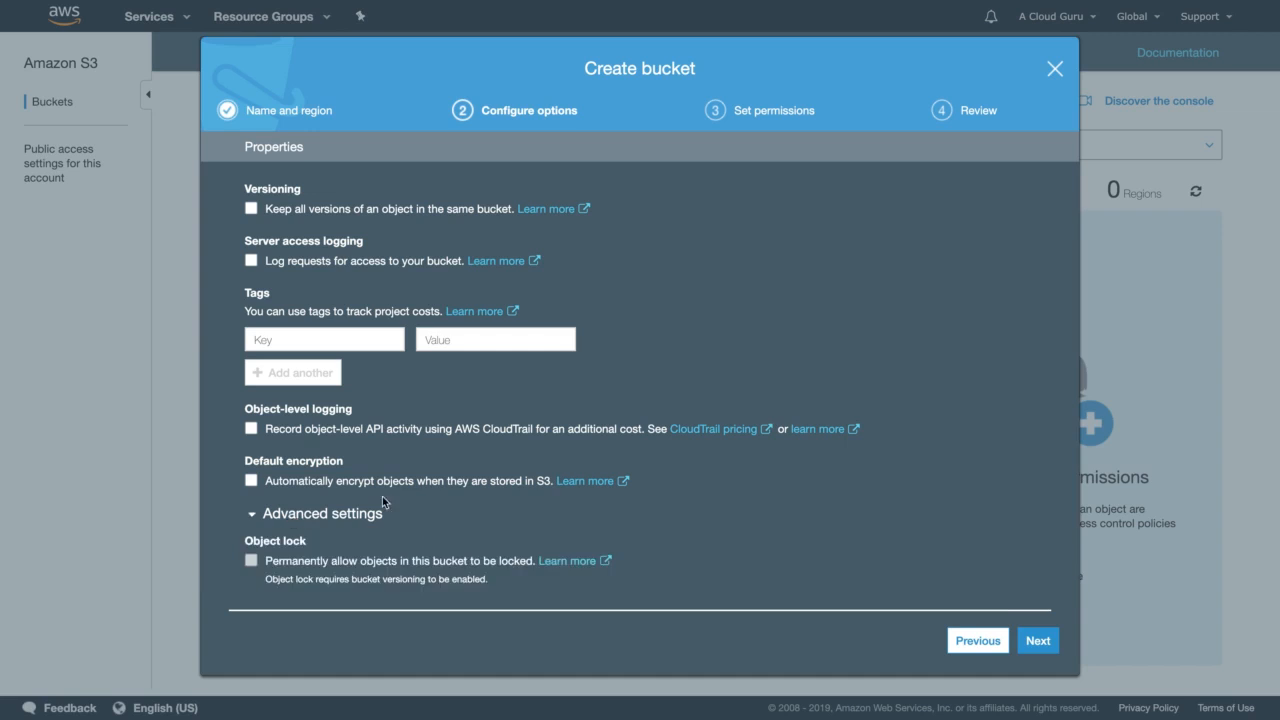
scroll(382, 496, "down", 2)
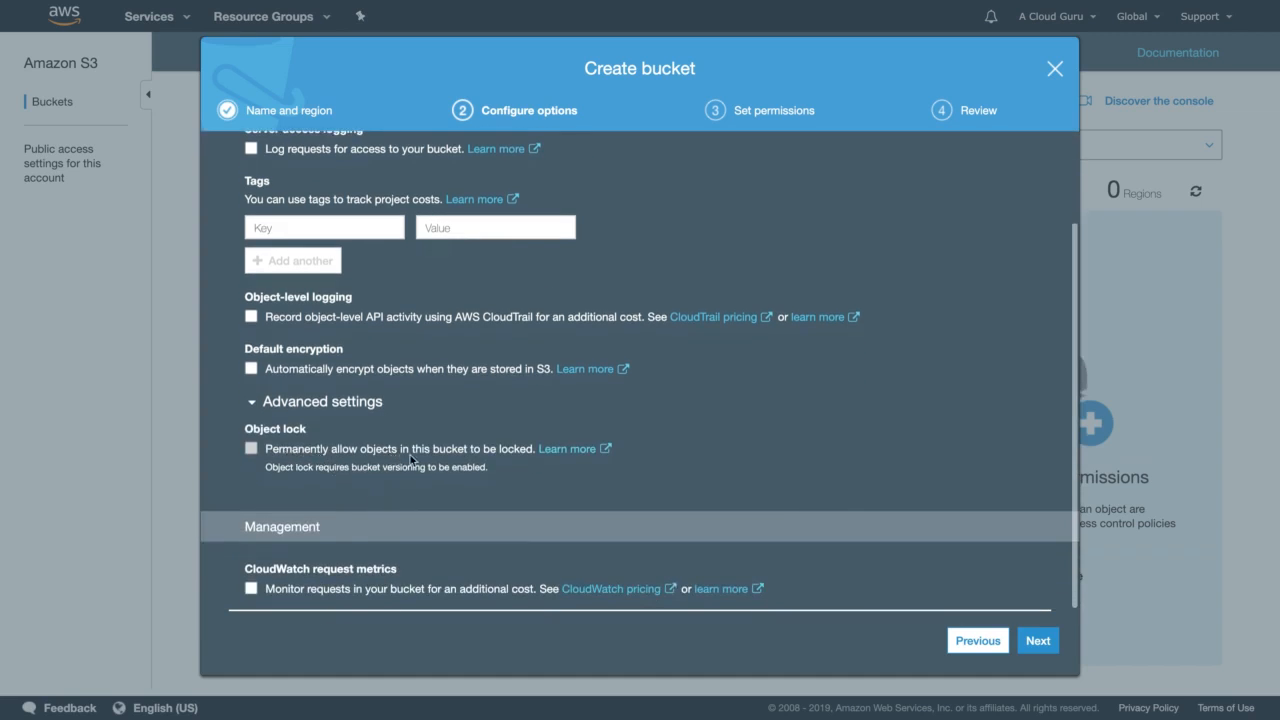
left_click(308, 404)
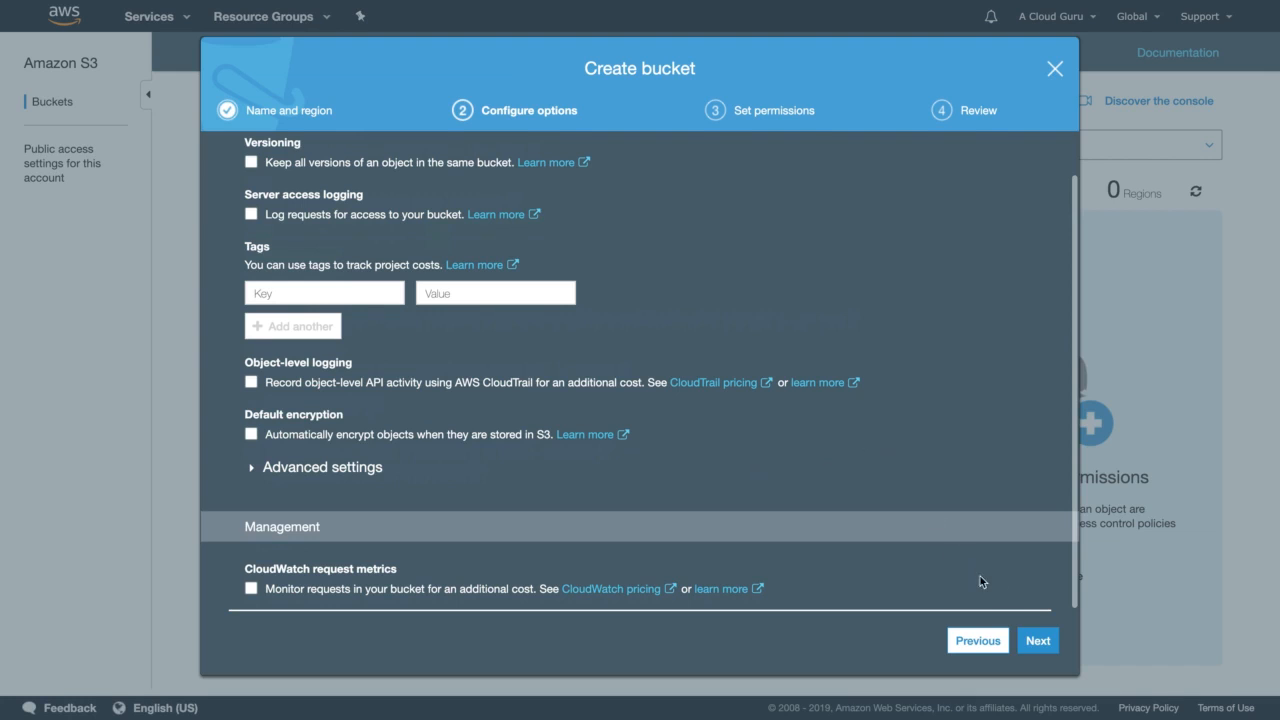
left_click(1038, 640)
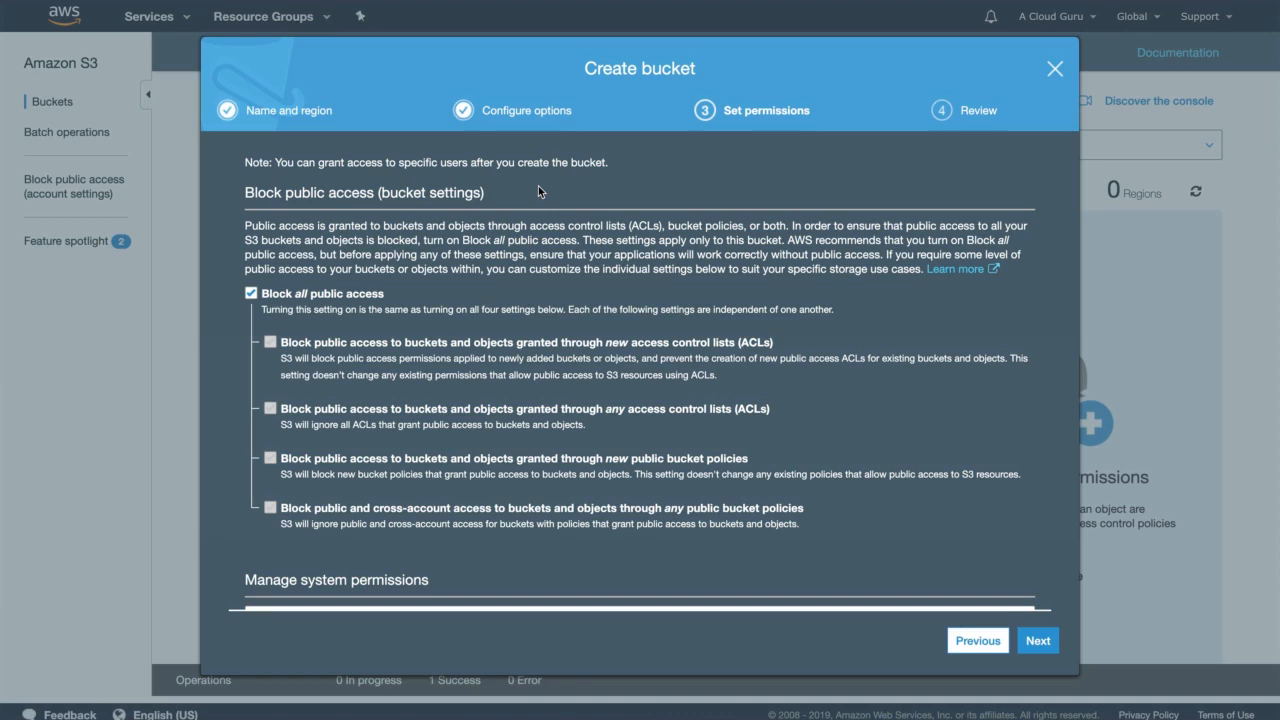
- Keep Block all public access enabled, review the bucket's settings and create the bucket
left_click(251, 293)
left_click(251, 293)
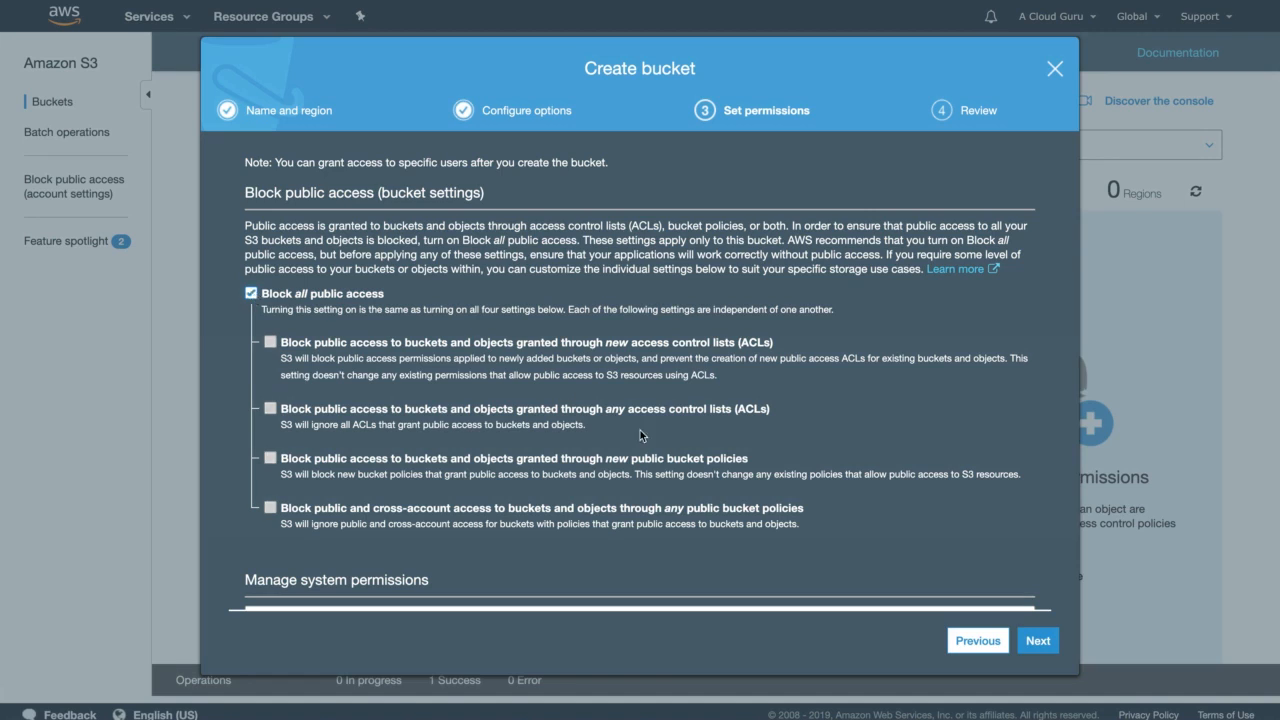
left_click(1038, 641)
scroll(901, 278, "down", 1)
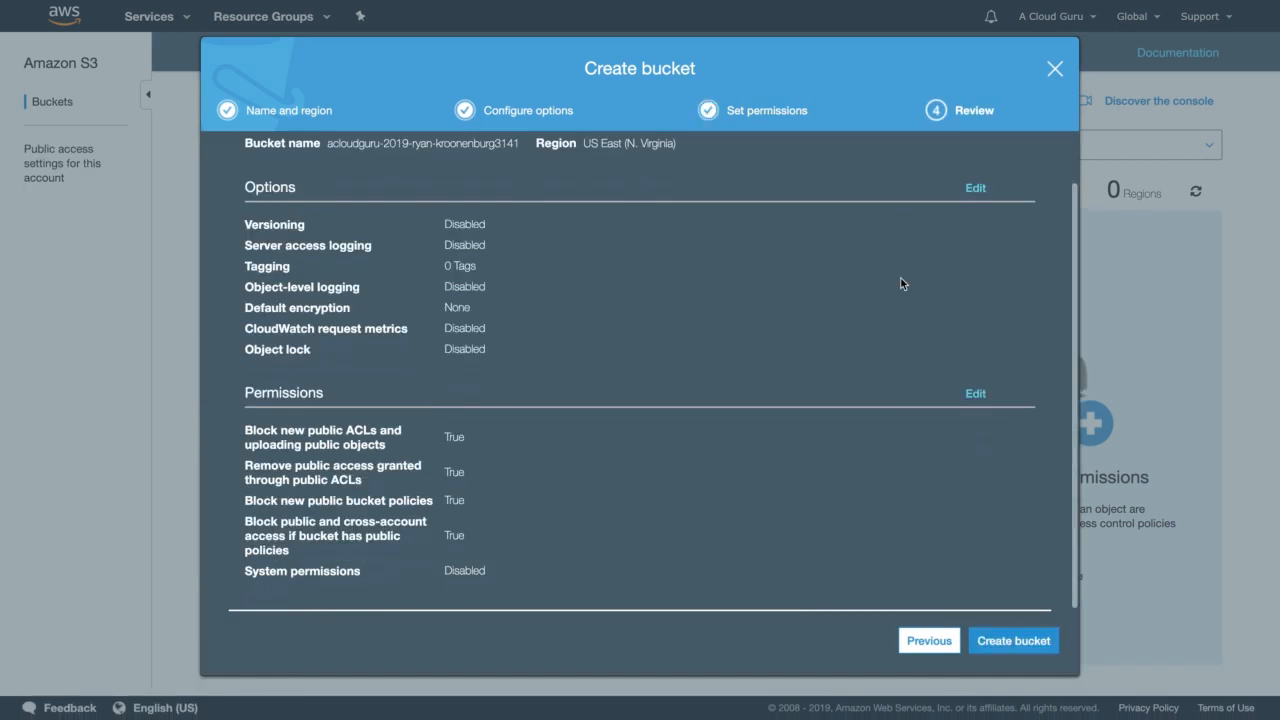
scroll(901, 278, "up", 1)
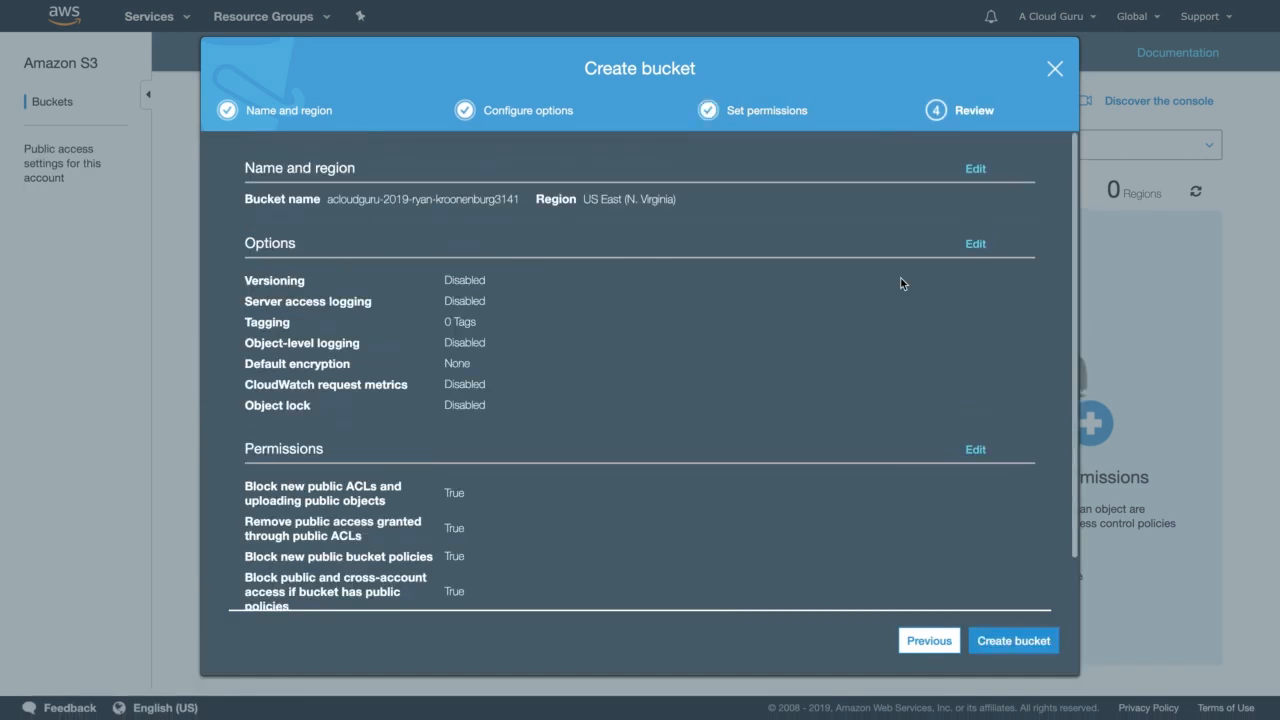
left_click(1014, 645)
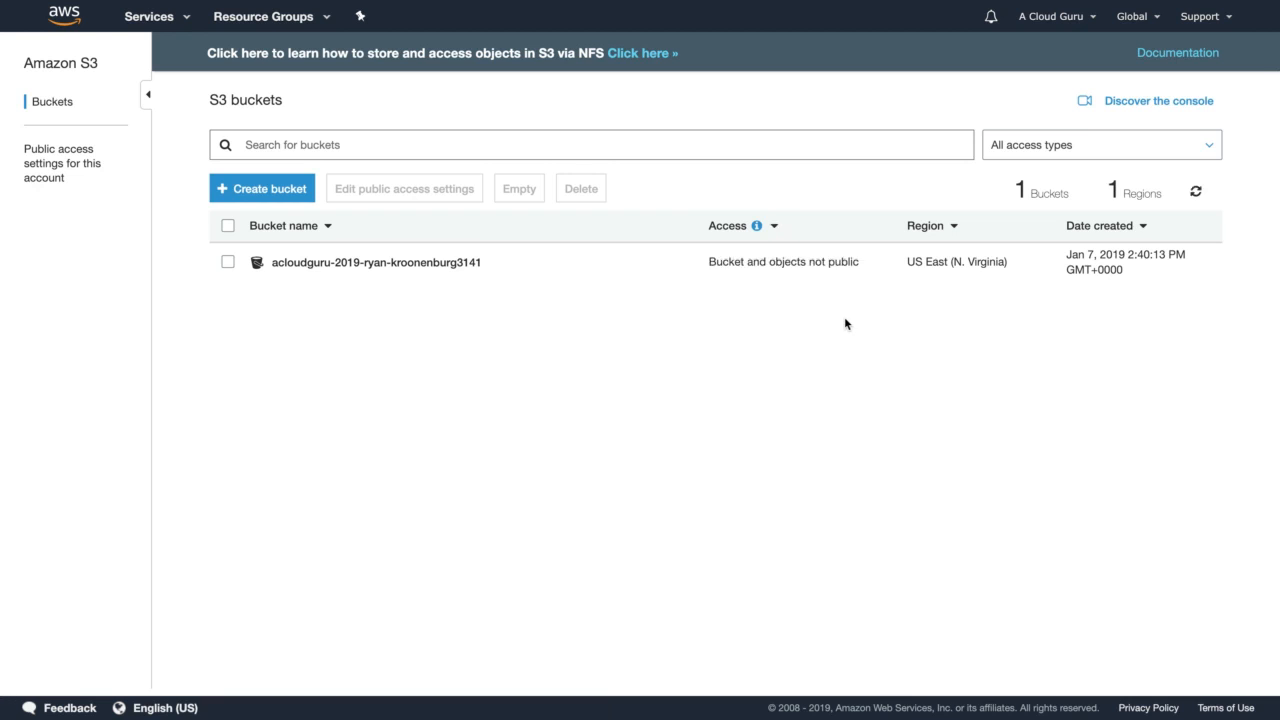
- Upload the two JPG images from the Downloads folder into the new bucket and dismiss the finished upload operation
left_click(449, 263)
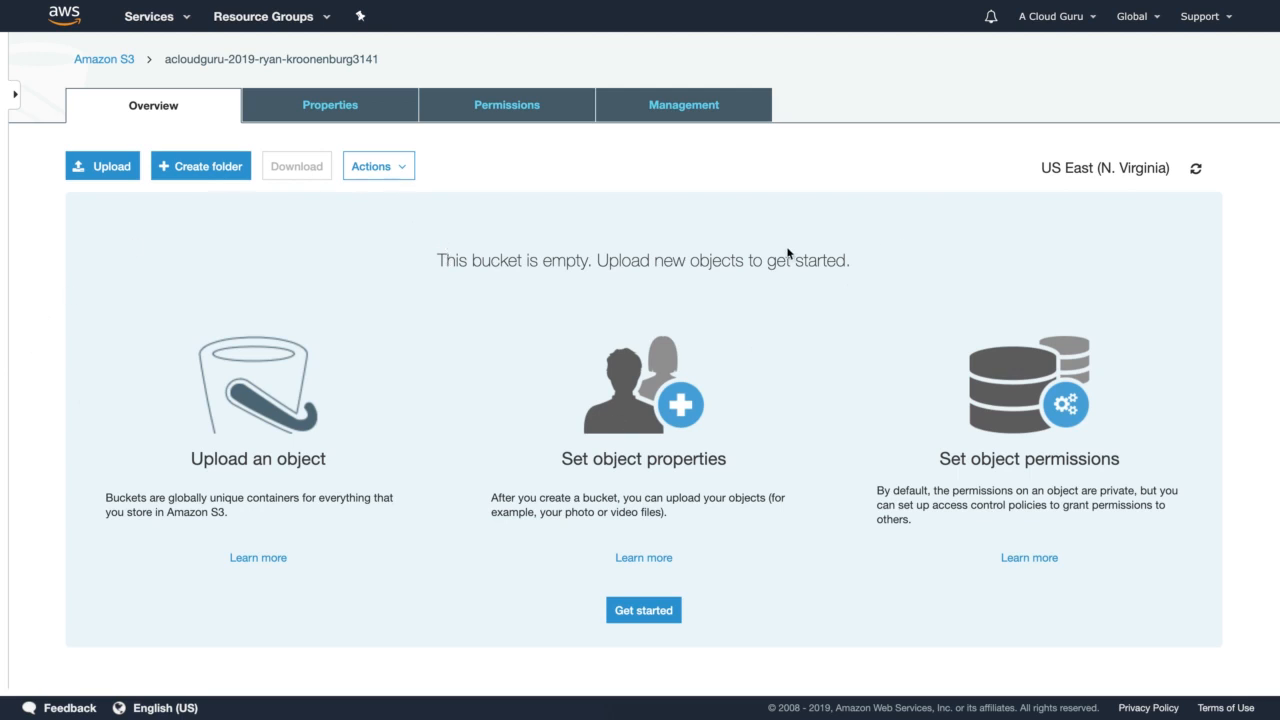
left_click(103, 168)
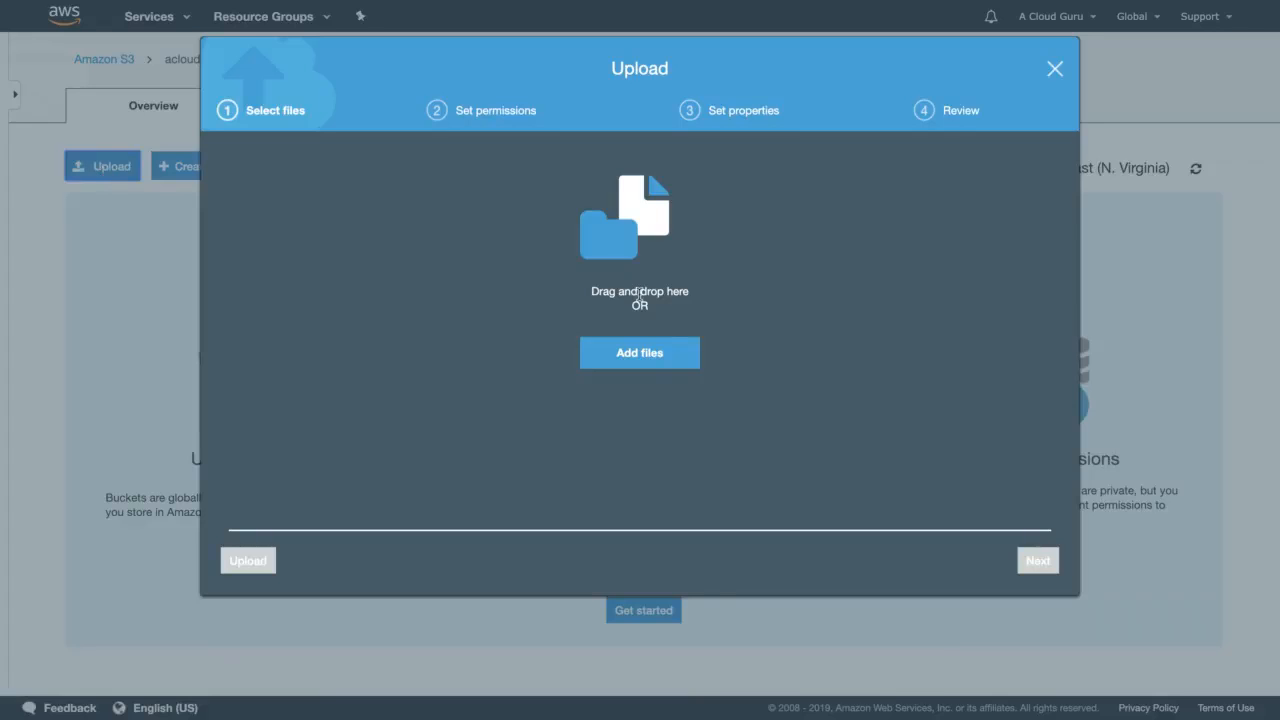
left_click(641, 351)
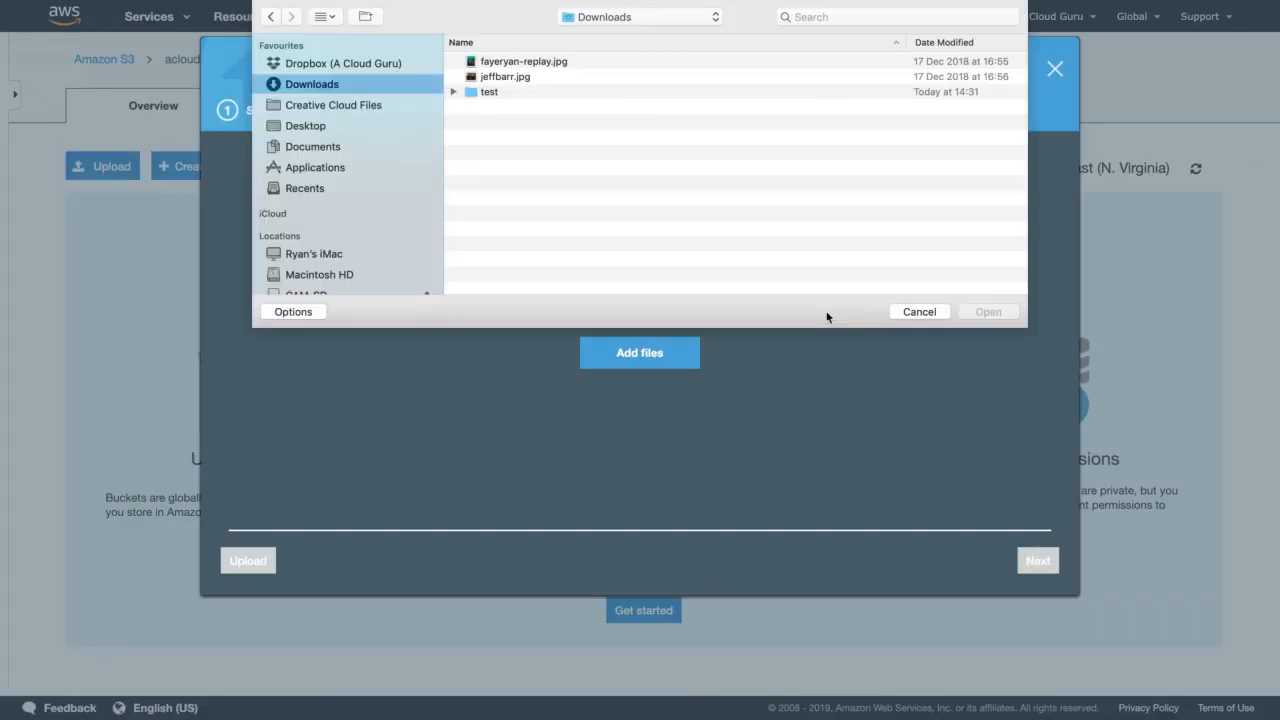
left_click(535, 62)
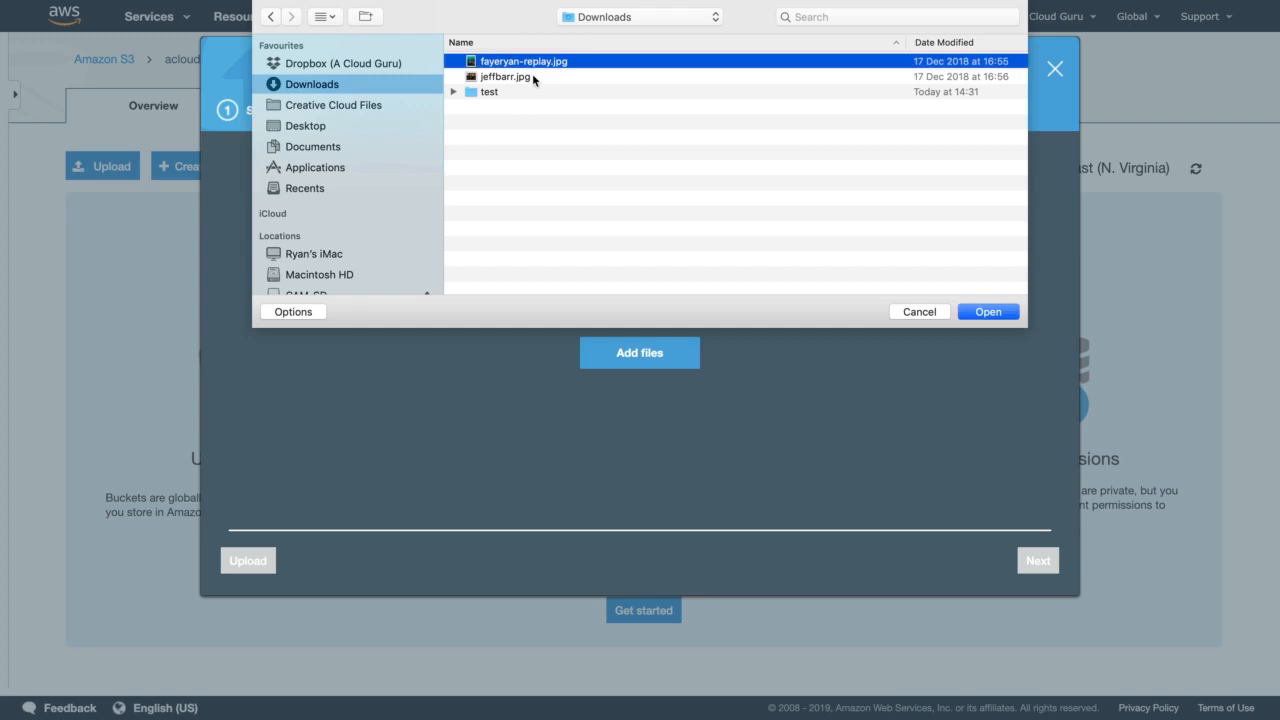
left_click(530, 80, "shift")
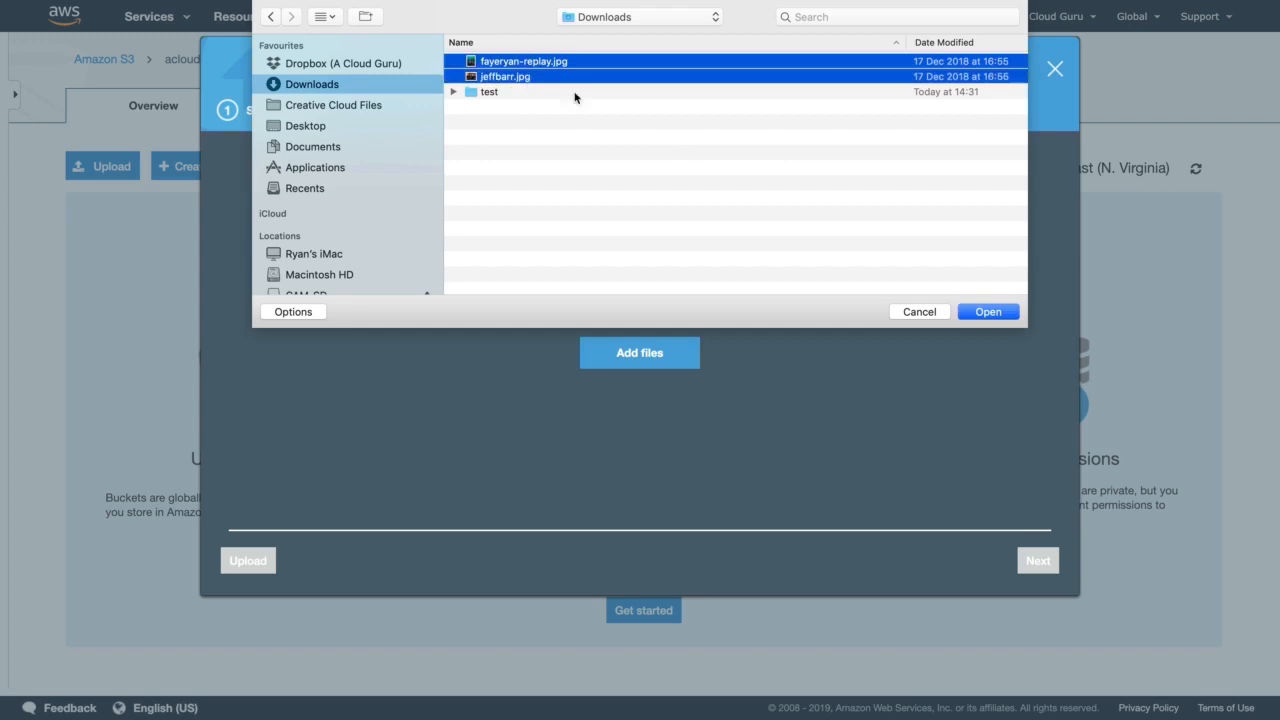
left_click(990, 311)
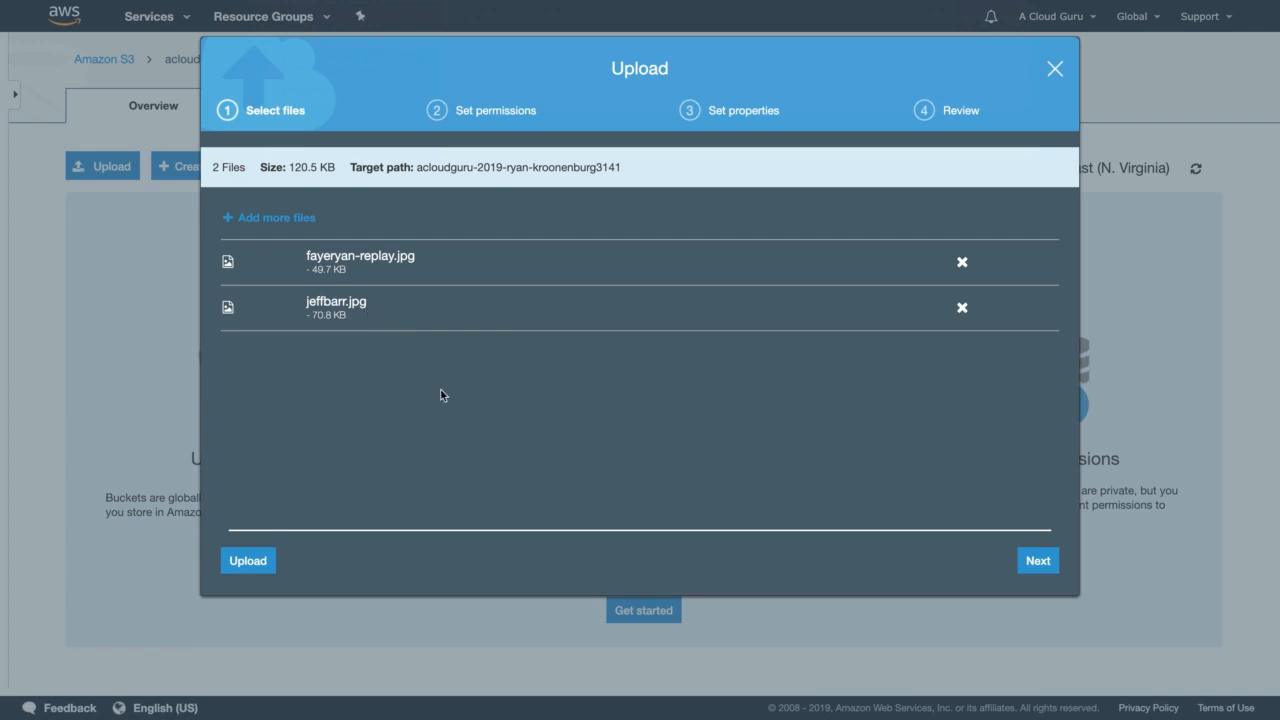
left_click(248, 560)
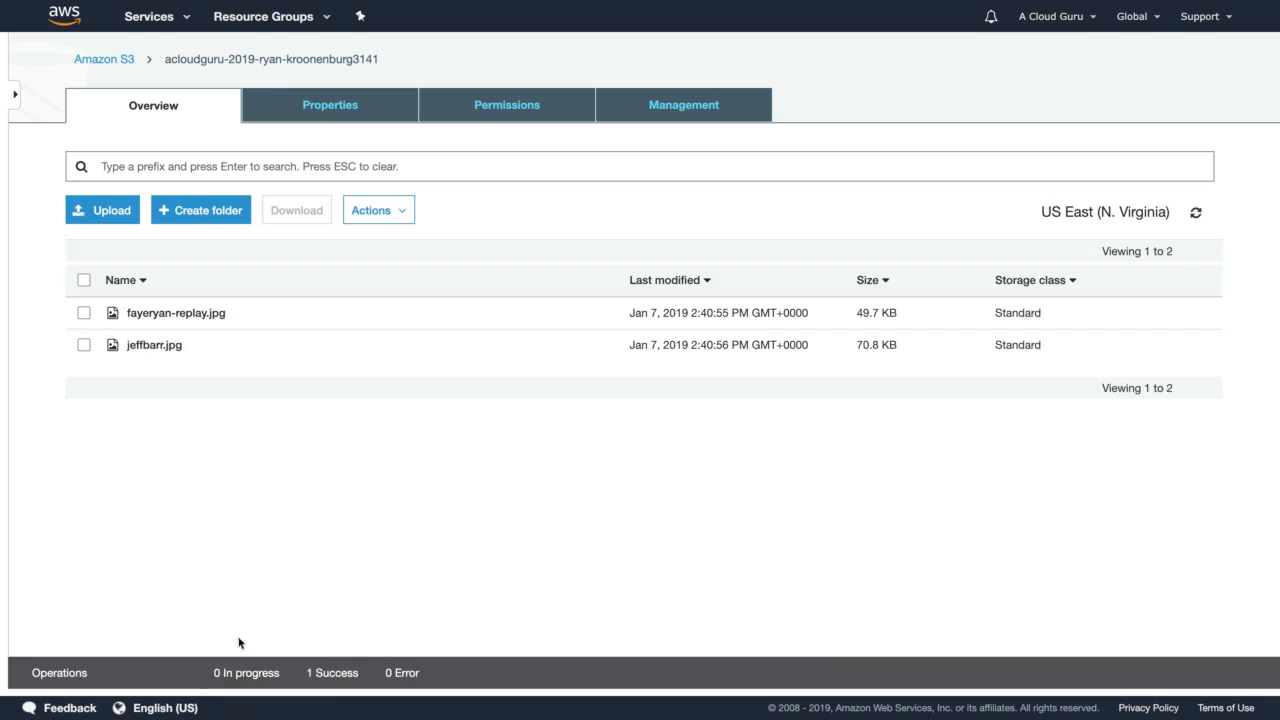
left_click(335, 682)
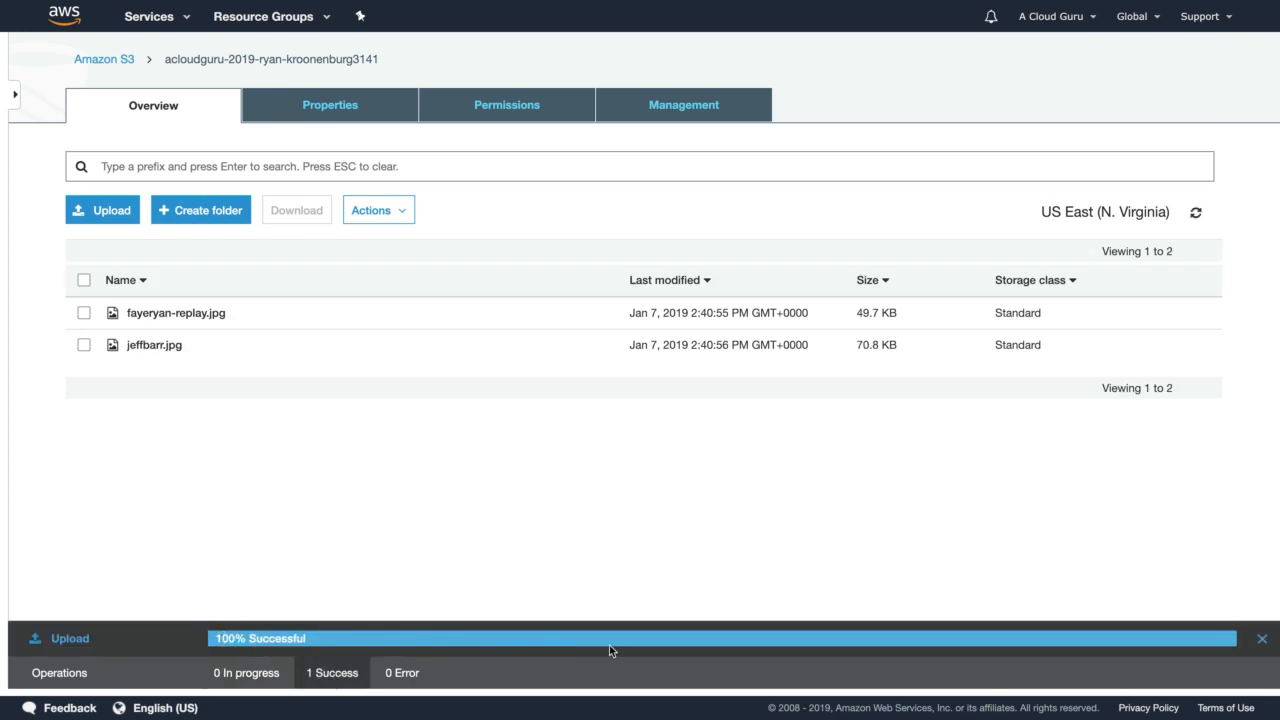
left_click(1262, 640)
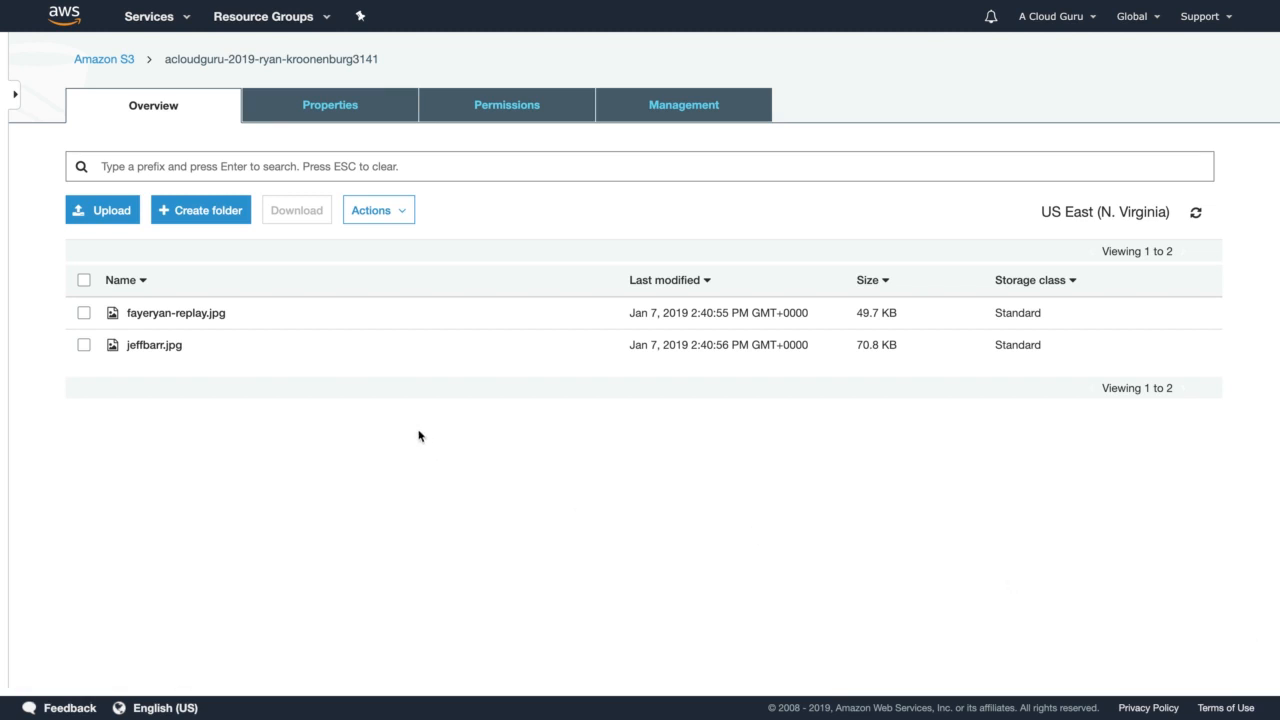
- Select the first uploaded image in the bucket to view its object details
left_click(86, 315)
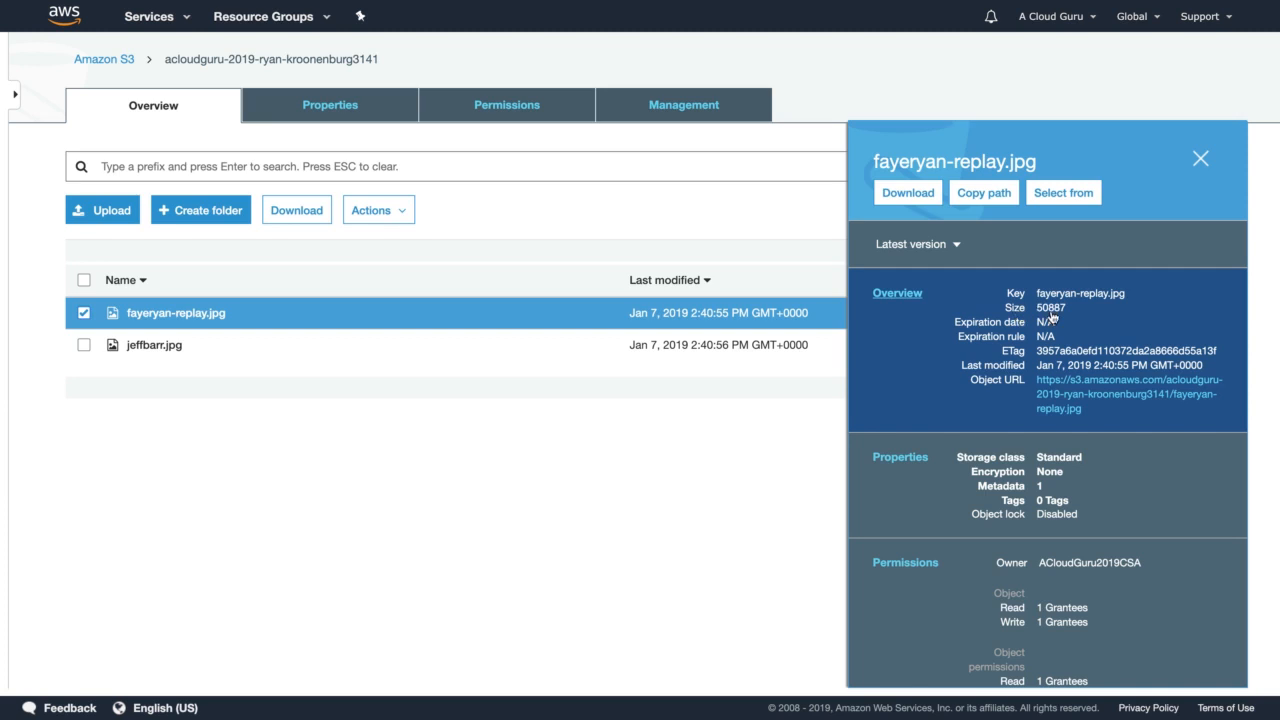
- Open the first image's object URL to test access and return to the bucket's object list
left_click(1088, 396)
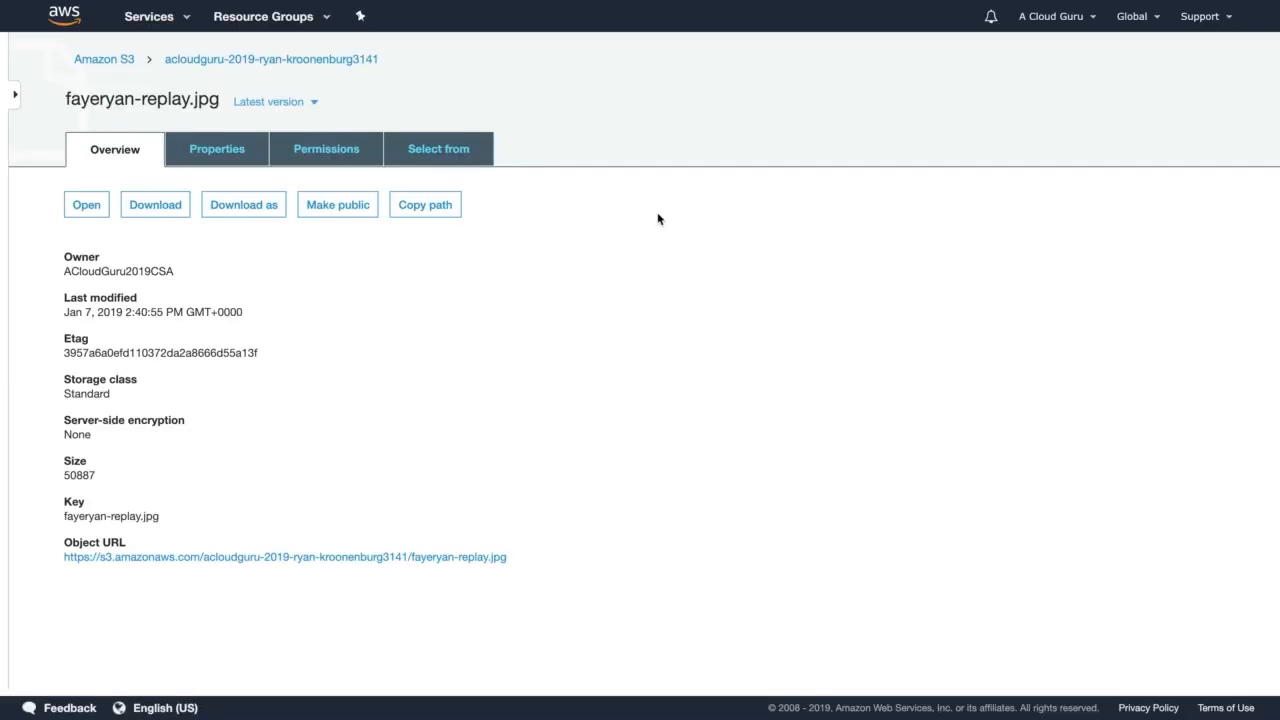
left_click(236, 62)
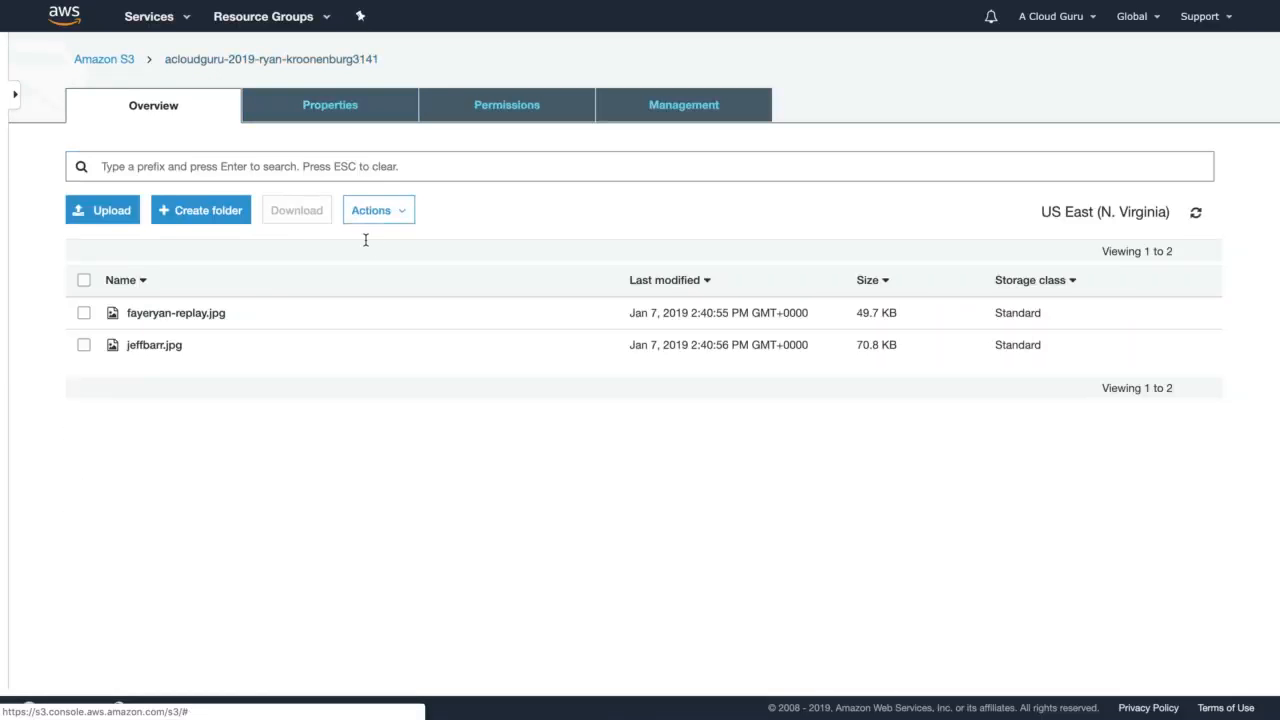
- Try to make the first image in the bucket public, inspect the operation's errors and dismiss the operation
left_click(84, 313)
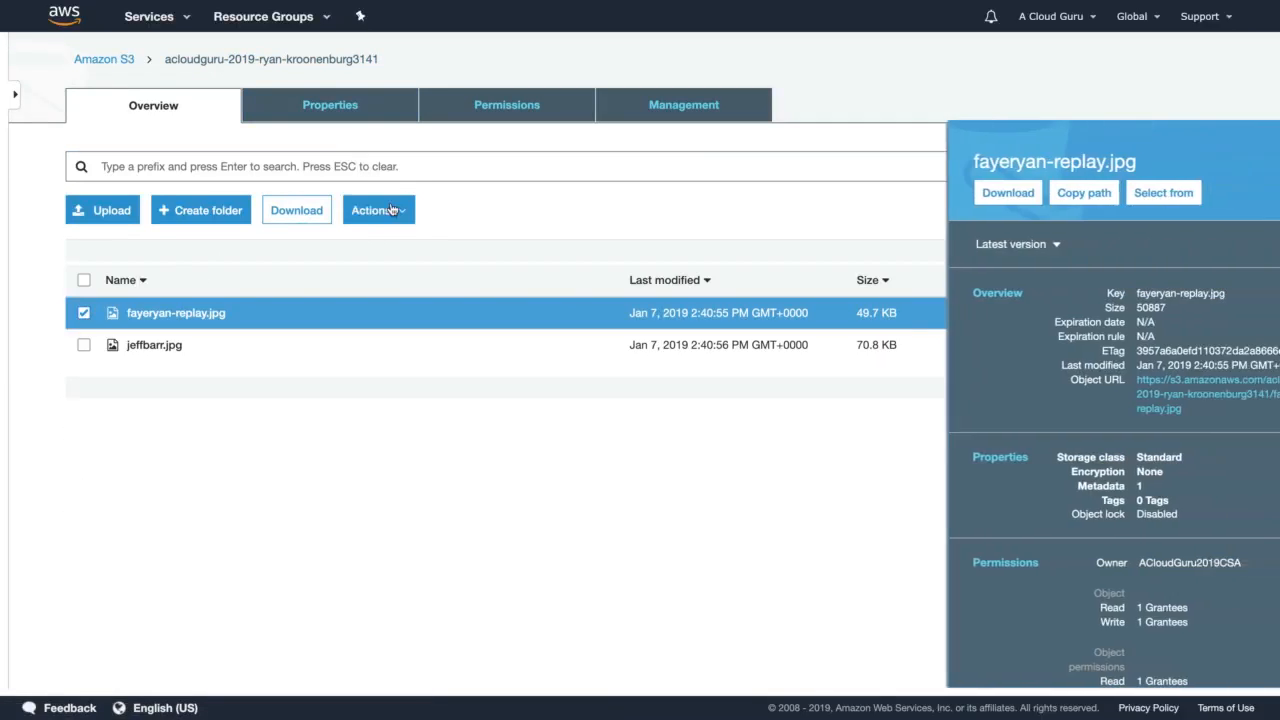
left_click(388, 211)
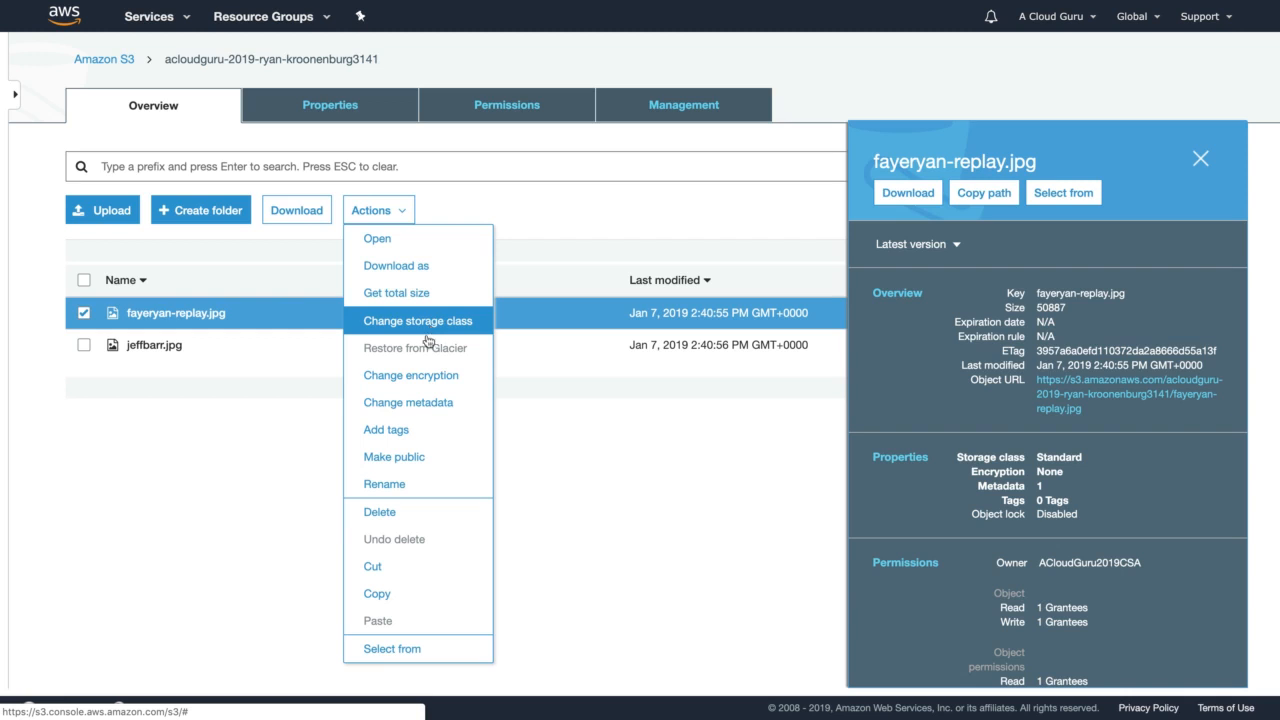
left_click(398, 459)
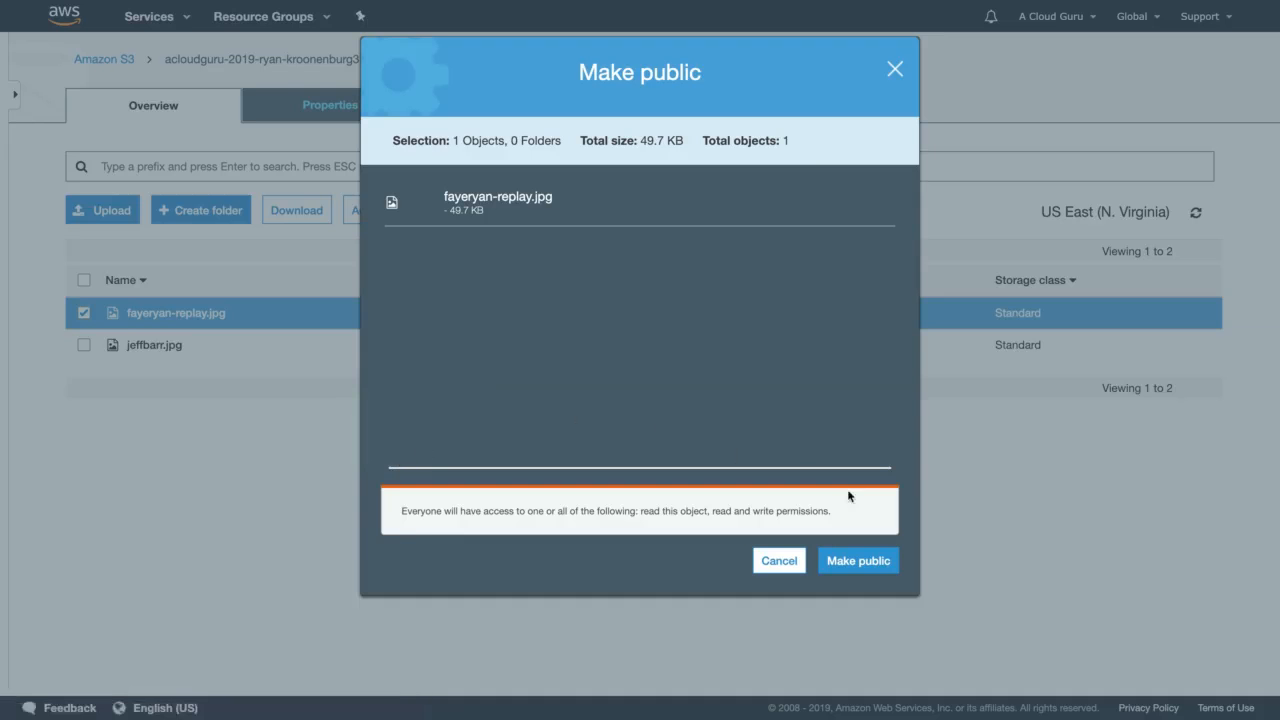
left_click(864, 558)
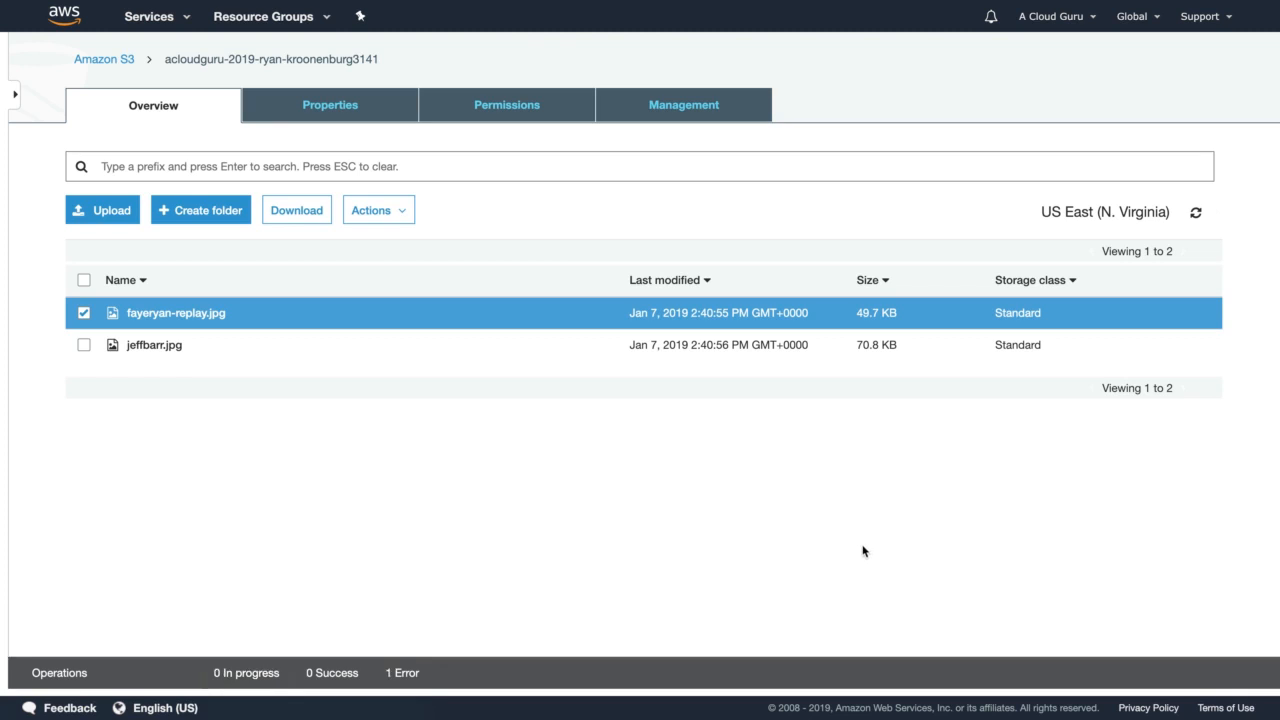
left_click(407, 675)
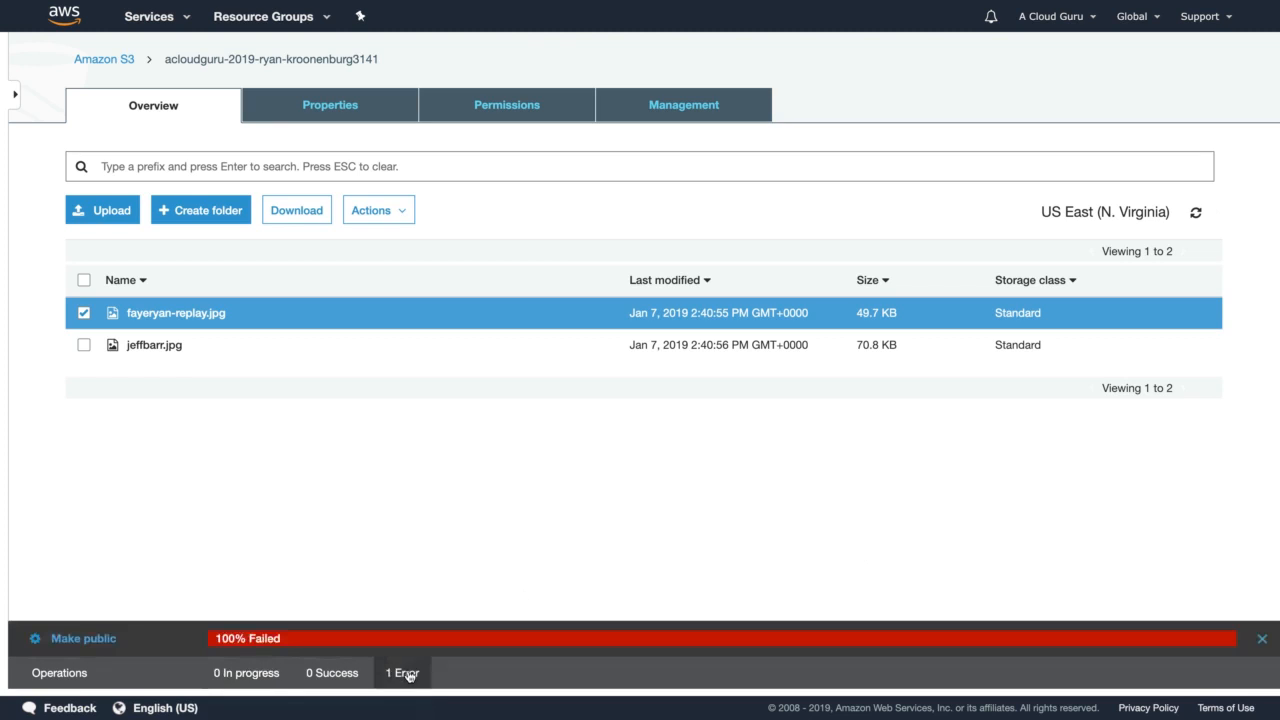
left_click(1262, 639)
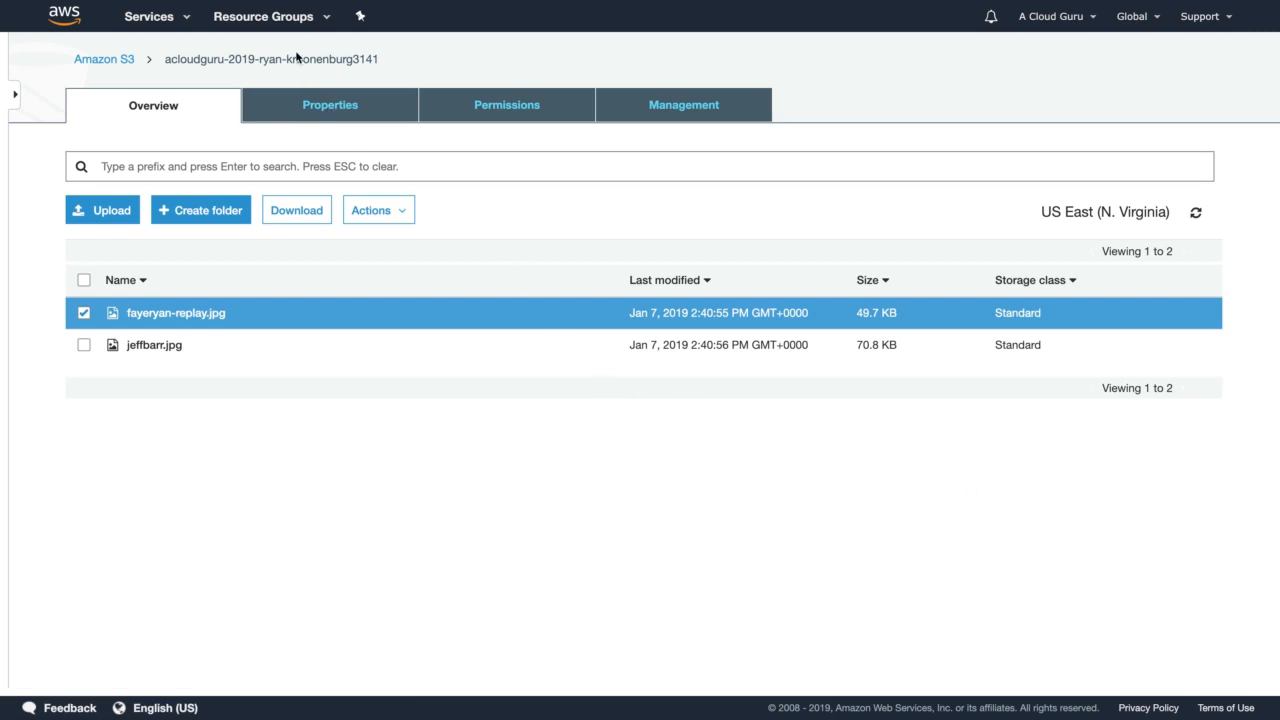
- Save the bucket's public access settings with all four block options unchecked, entering "confirm" to apply them
left_click(126, 60)
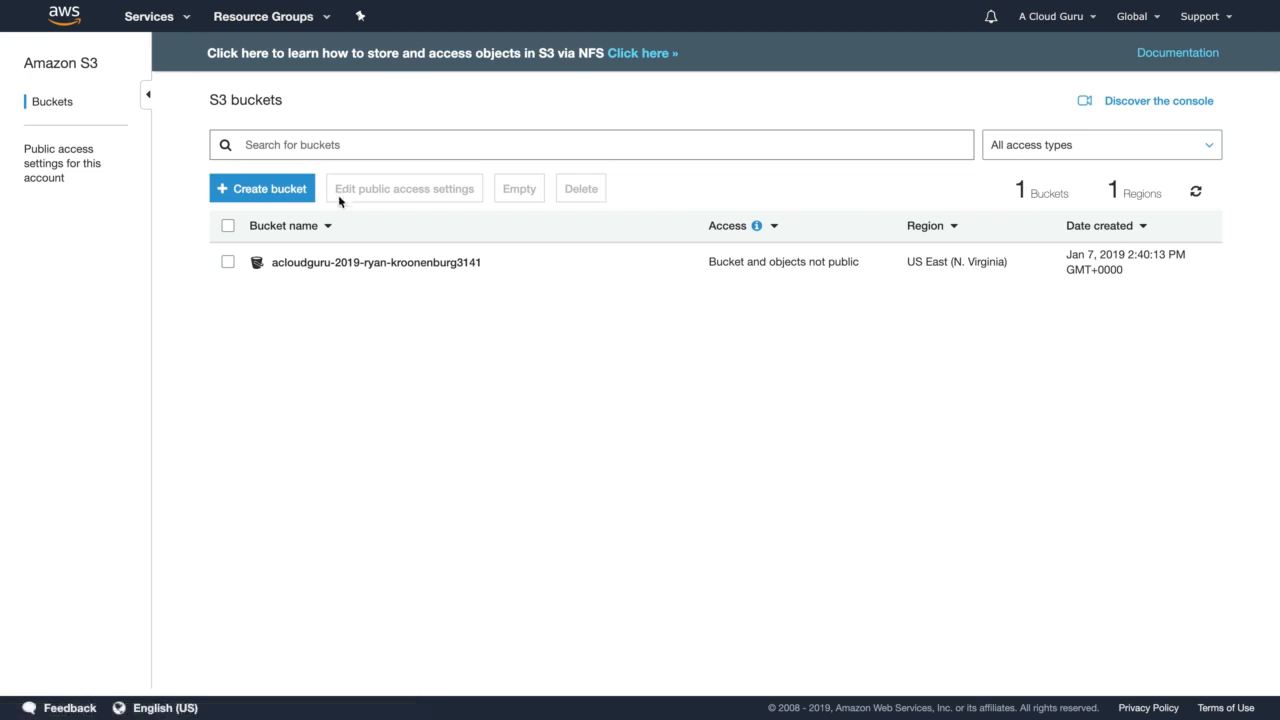
left_click(227, 263)
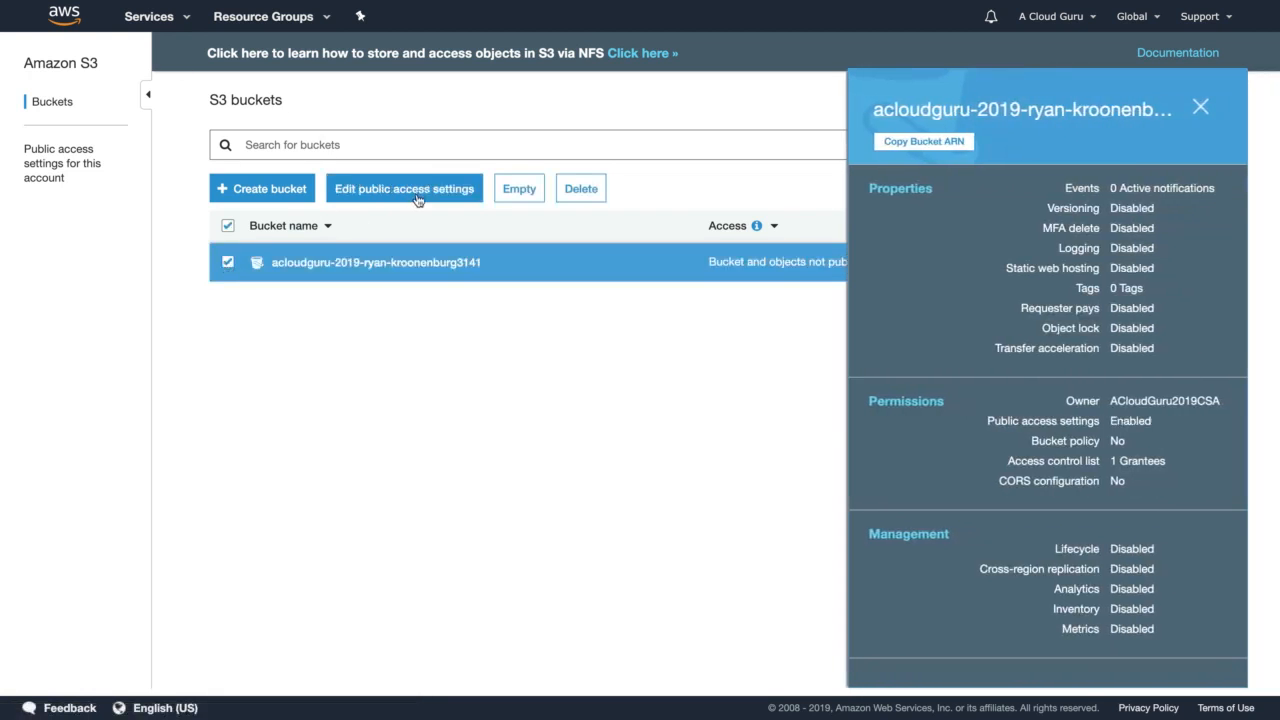
left_click(418, 199)
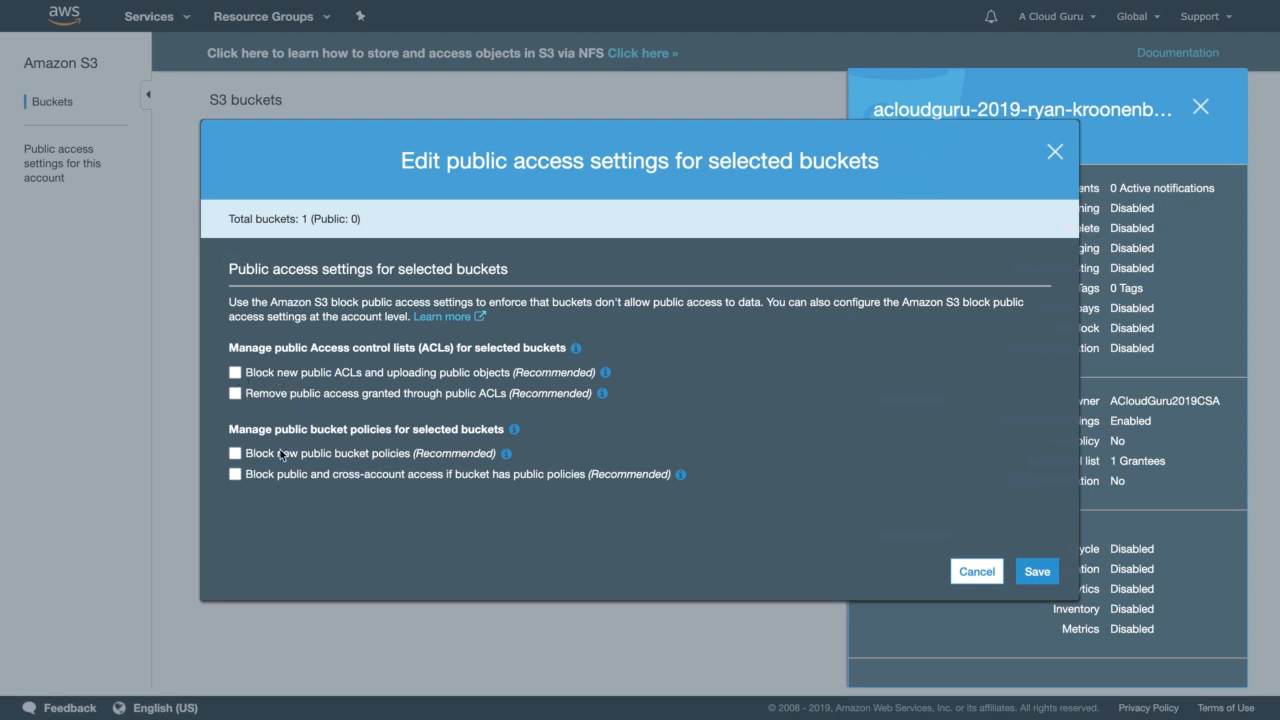
left_click(1035, 570)
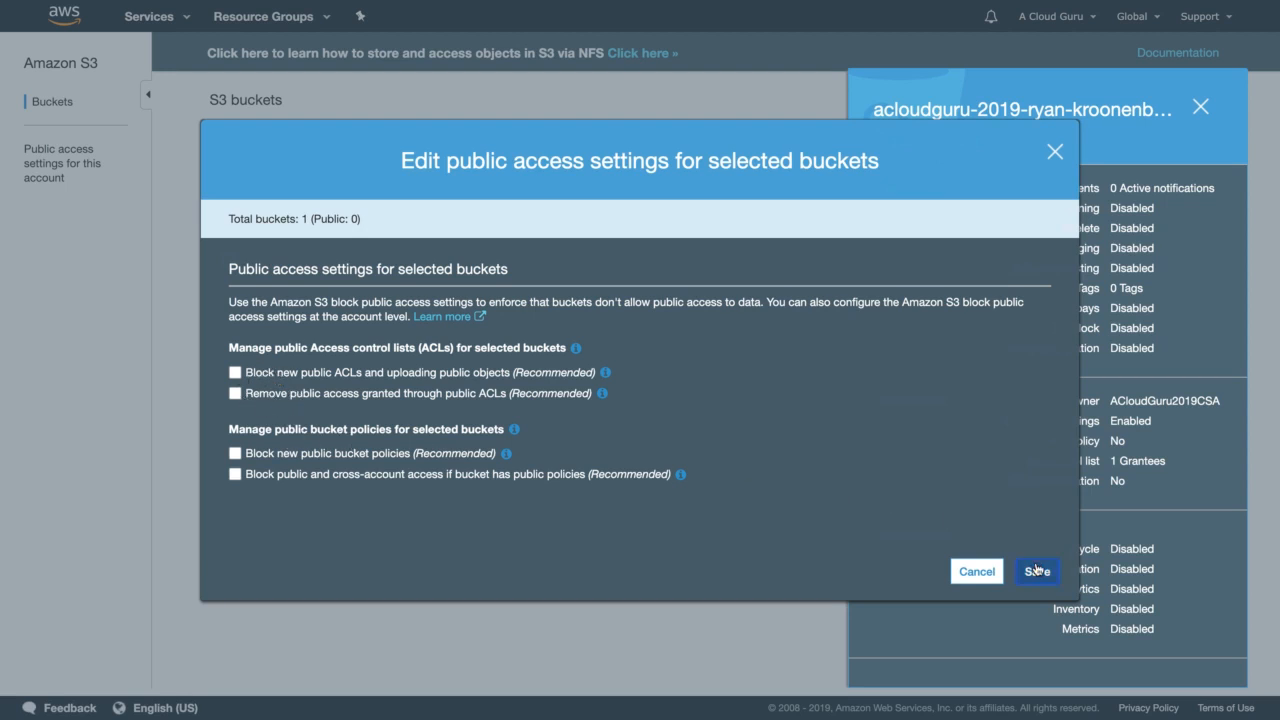
type("c")
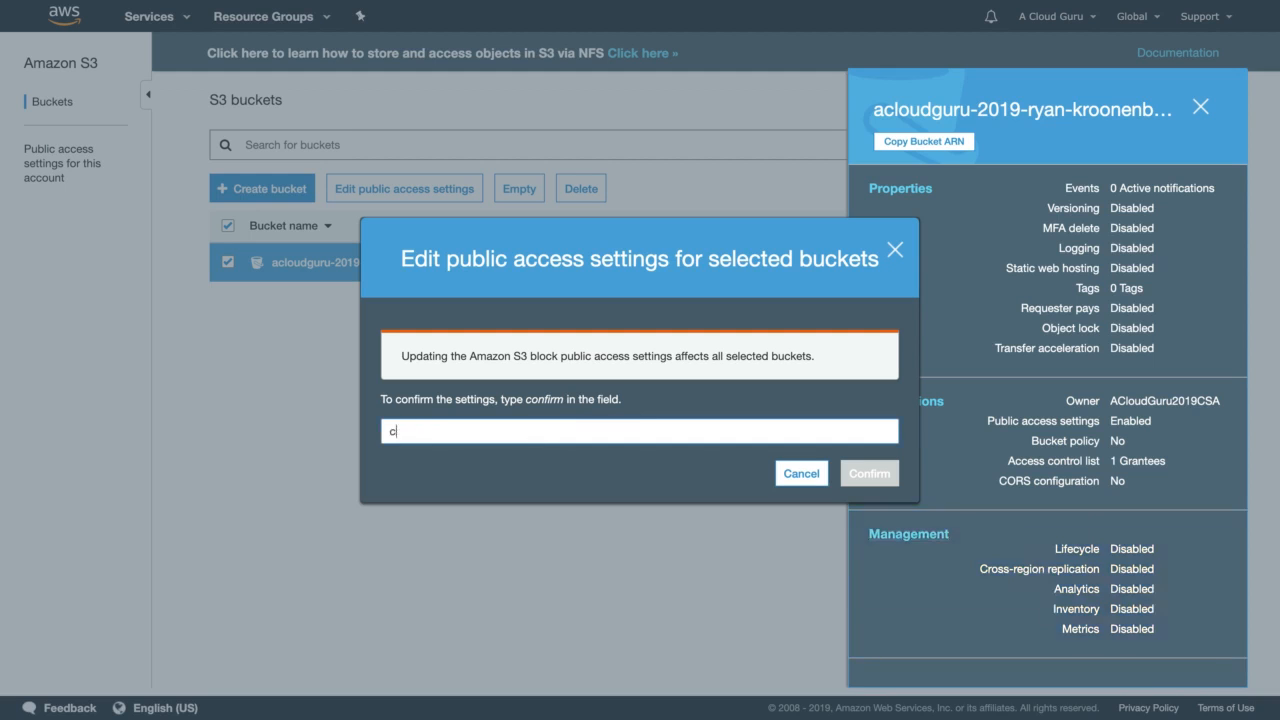
type("onfirm")
left_click(866, 474)
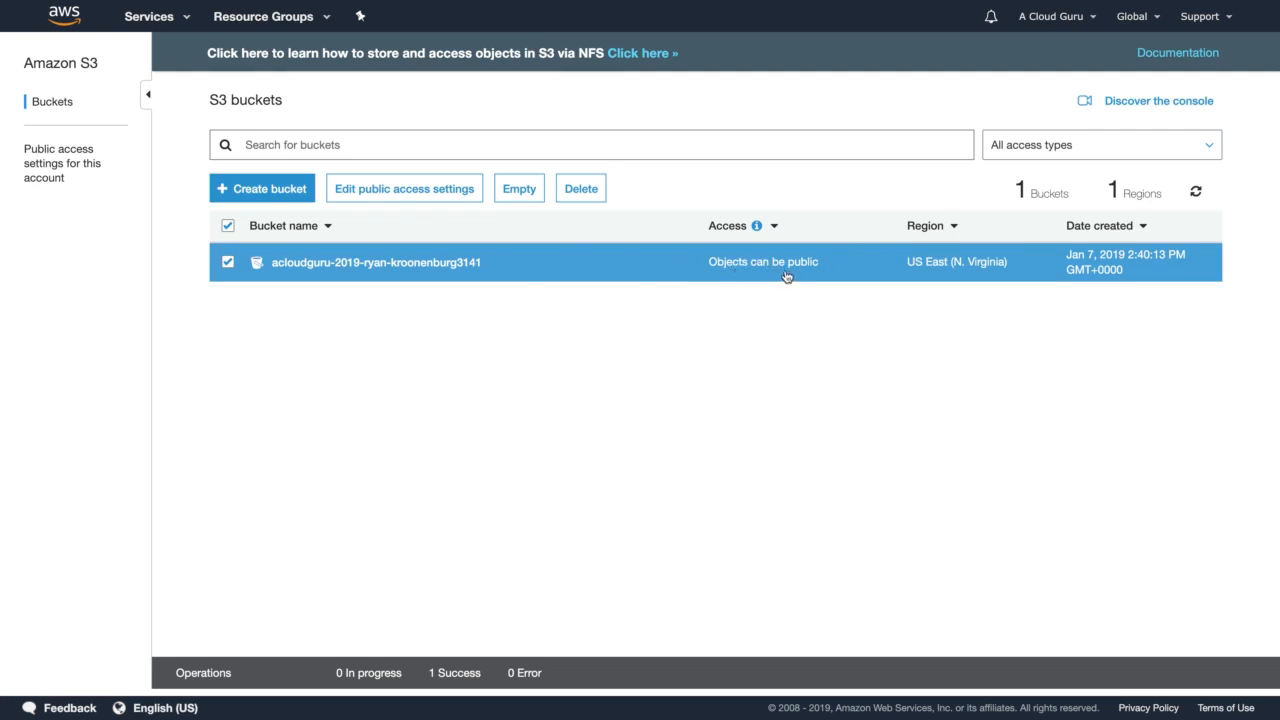
- Make the first image in the bucket public
left_click(358, 270)
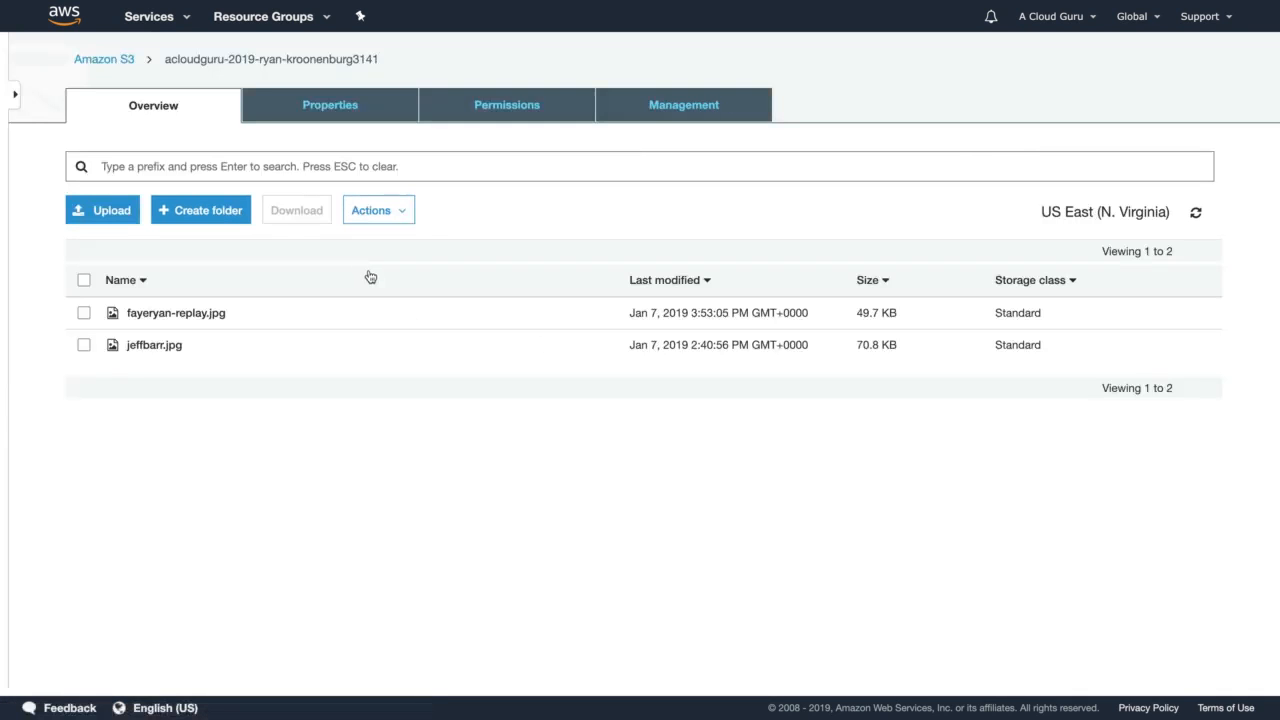
left_click(84, 313)
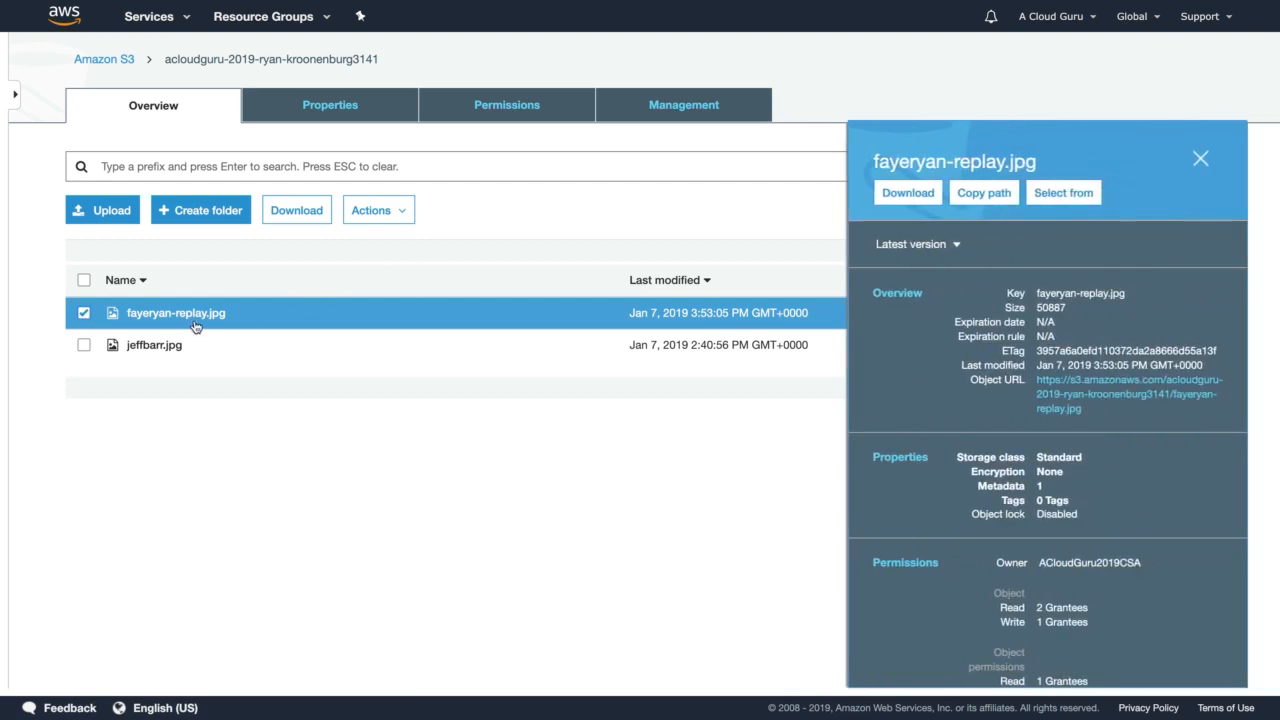
left_click(402, 213)
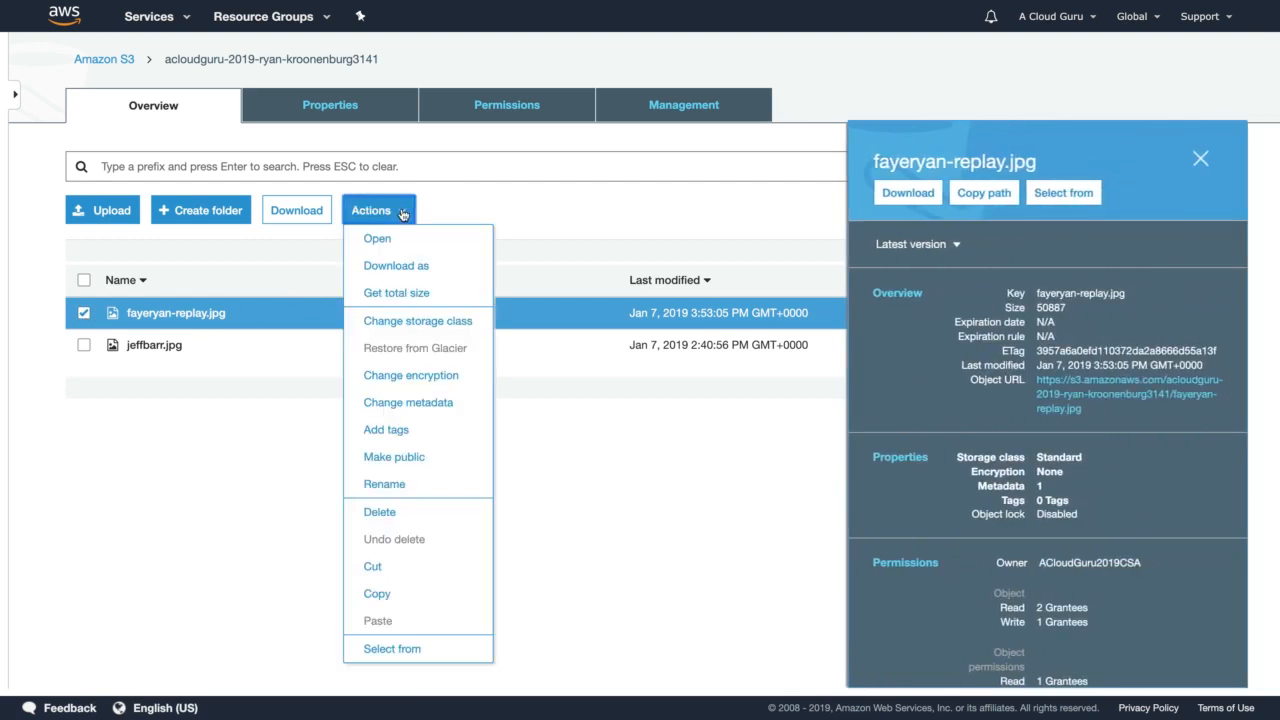
left_click(403, 453)
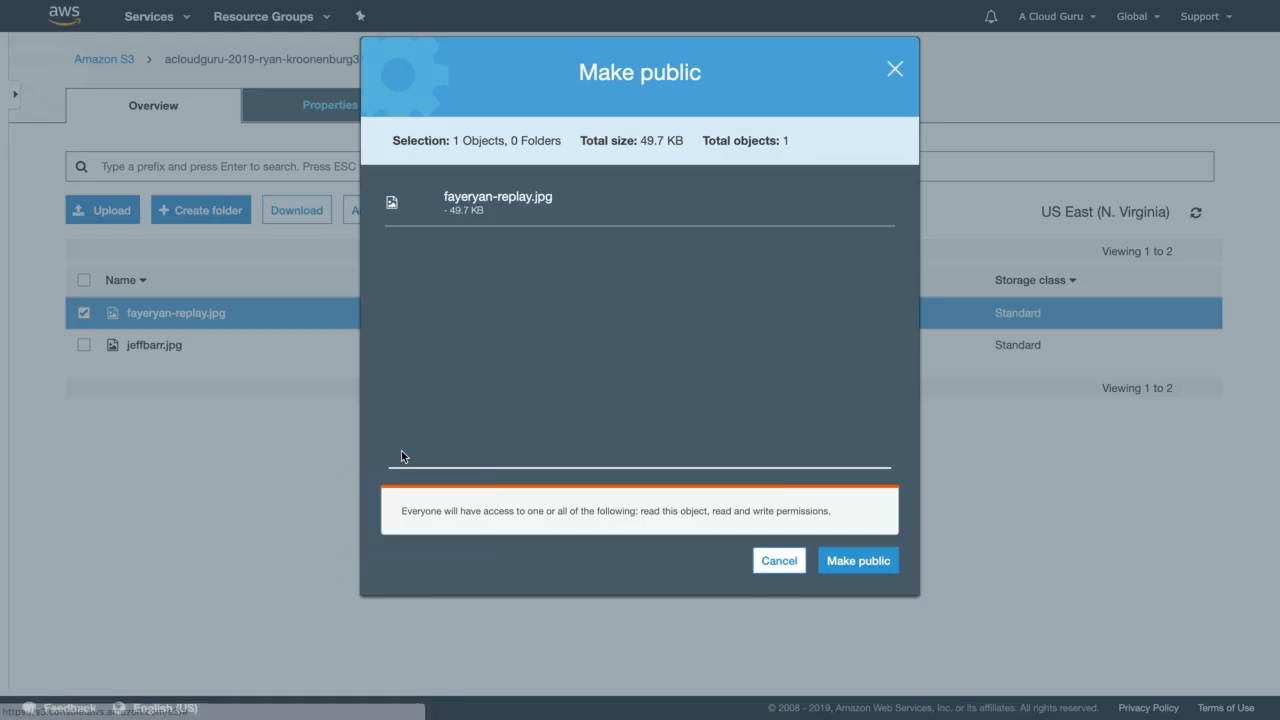
left_click(855, 561)
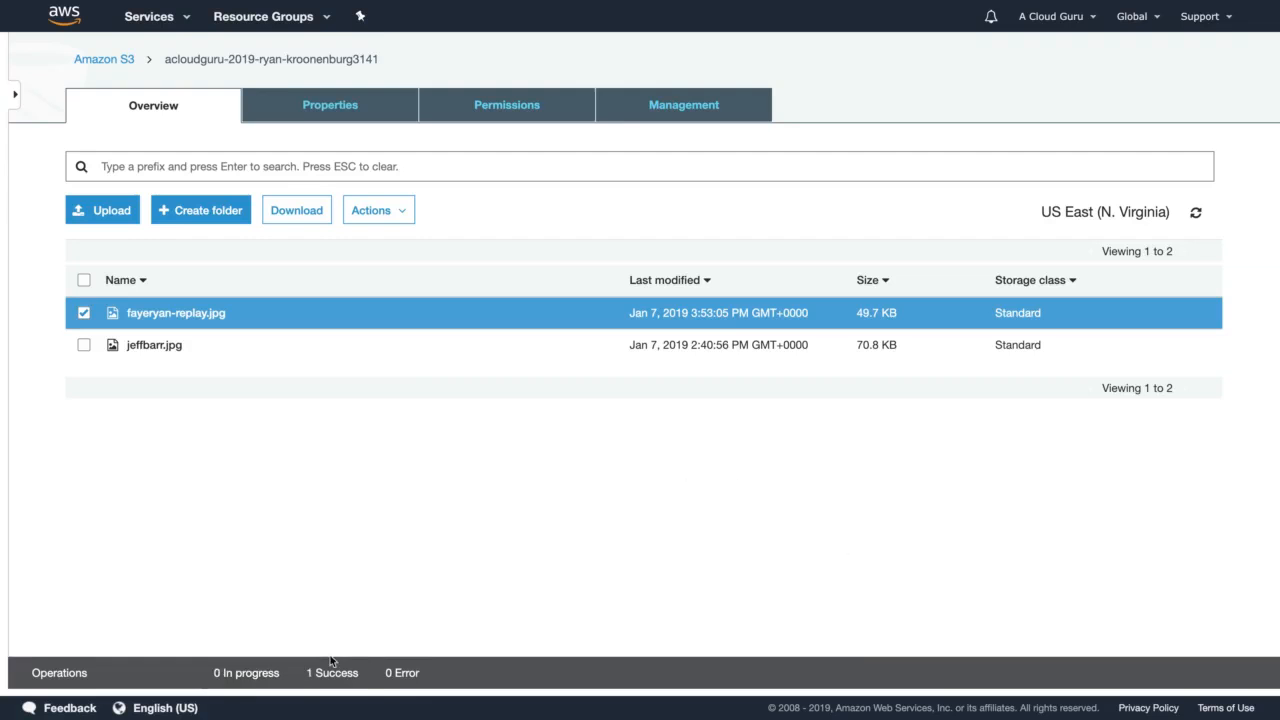
- View the first image through its object URL and return to the bucket's object list
left_click(288, 322)
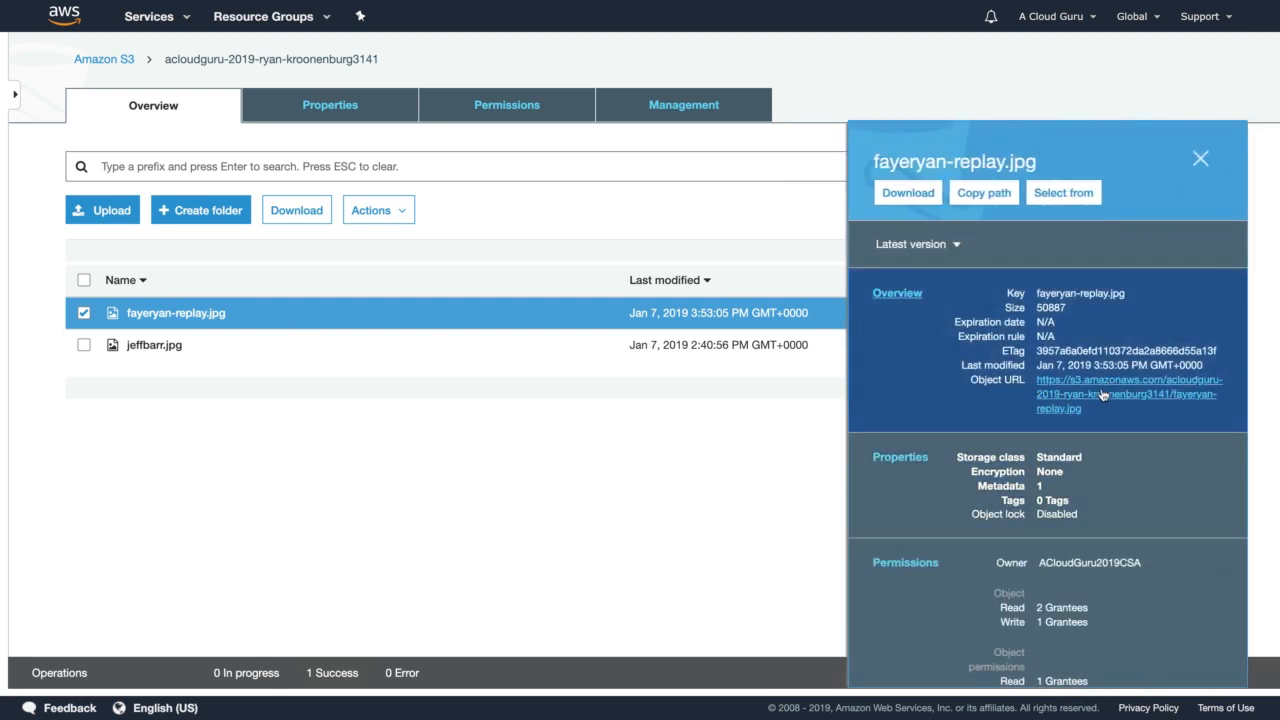
left_click(1105, 393)
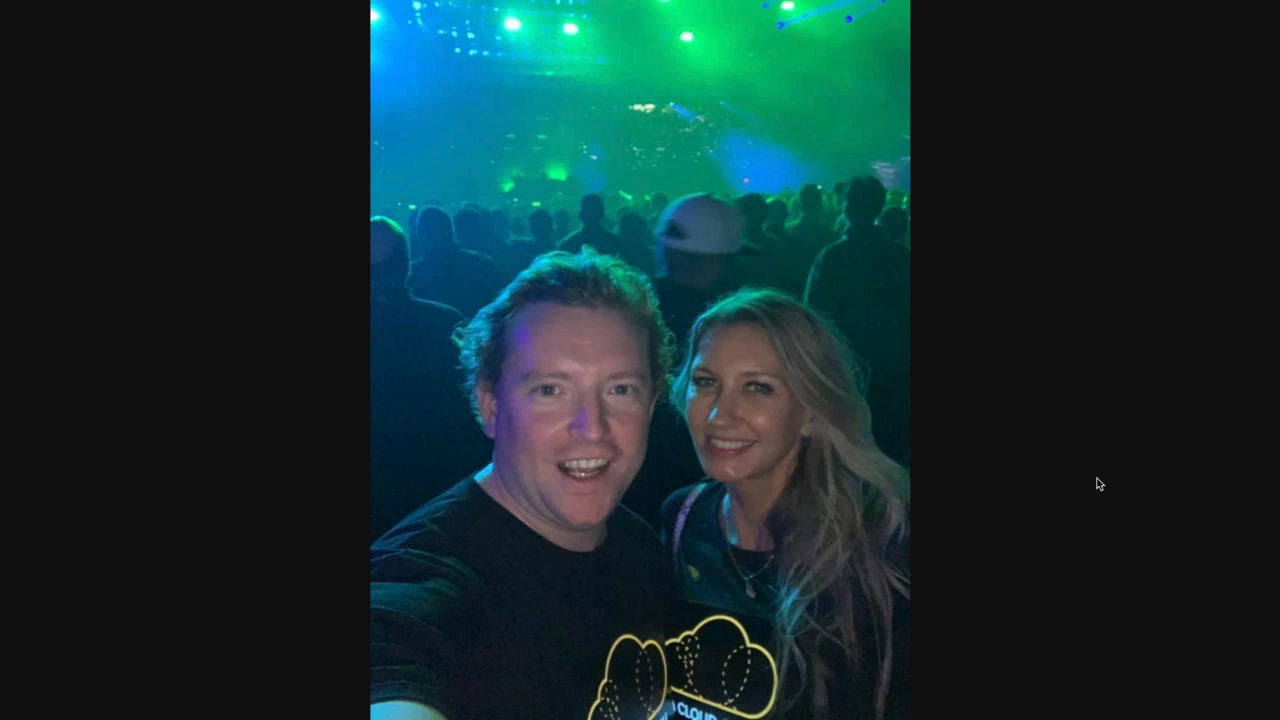
key("super+Left")
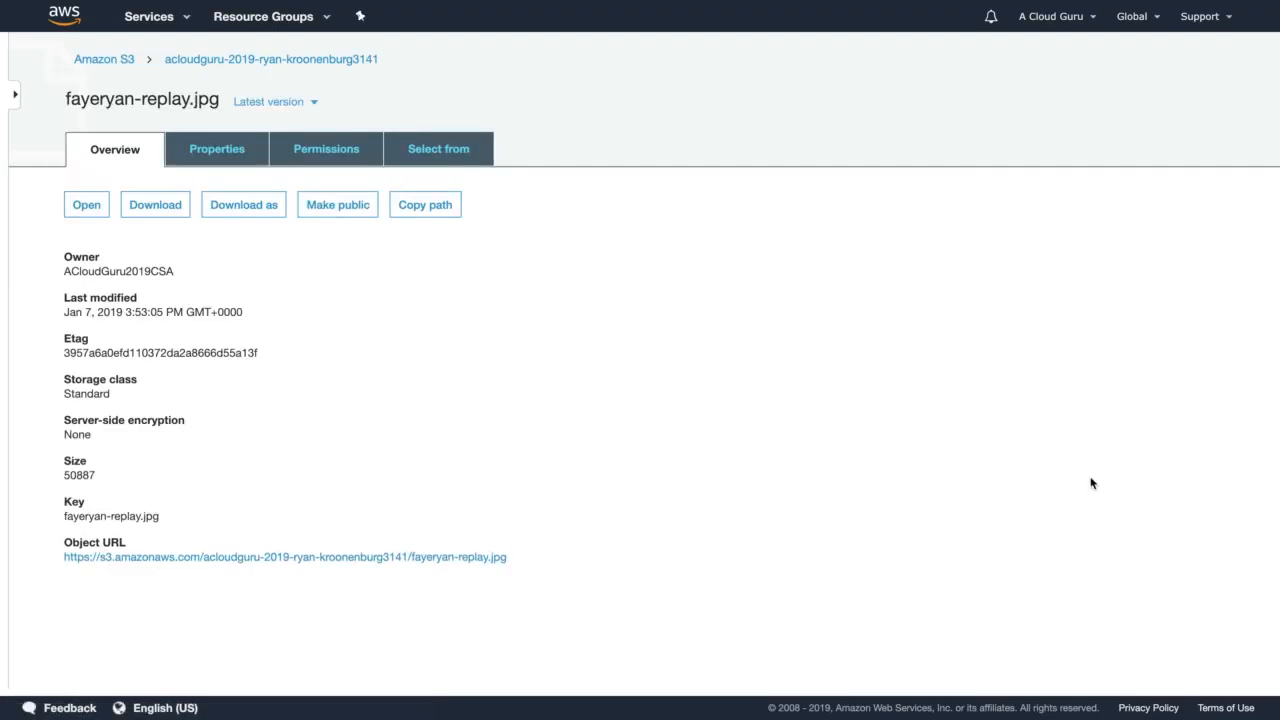
left_click(253, 60)
- Make the second image in the bucket public
left_click(83, 345)
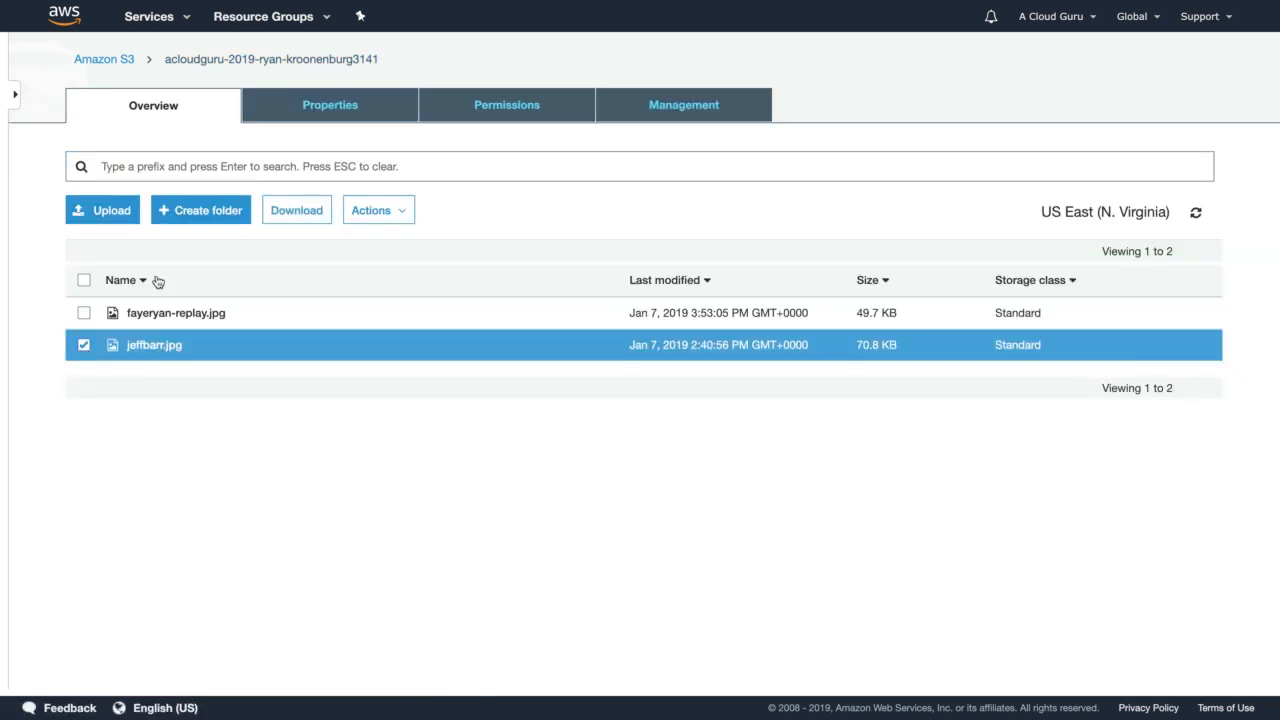
left_click(368, 213)
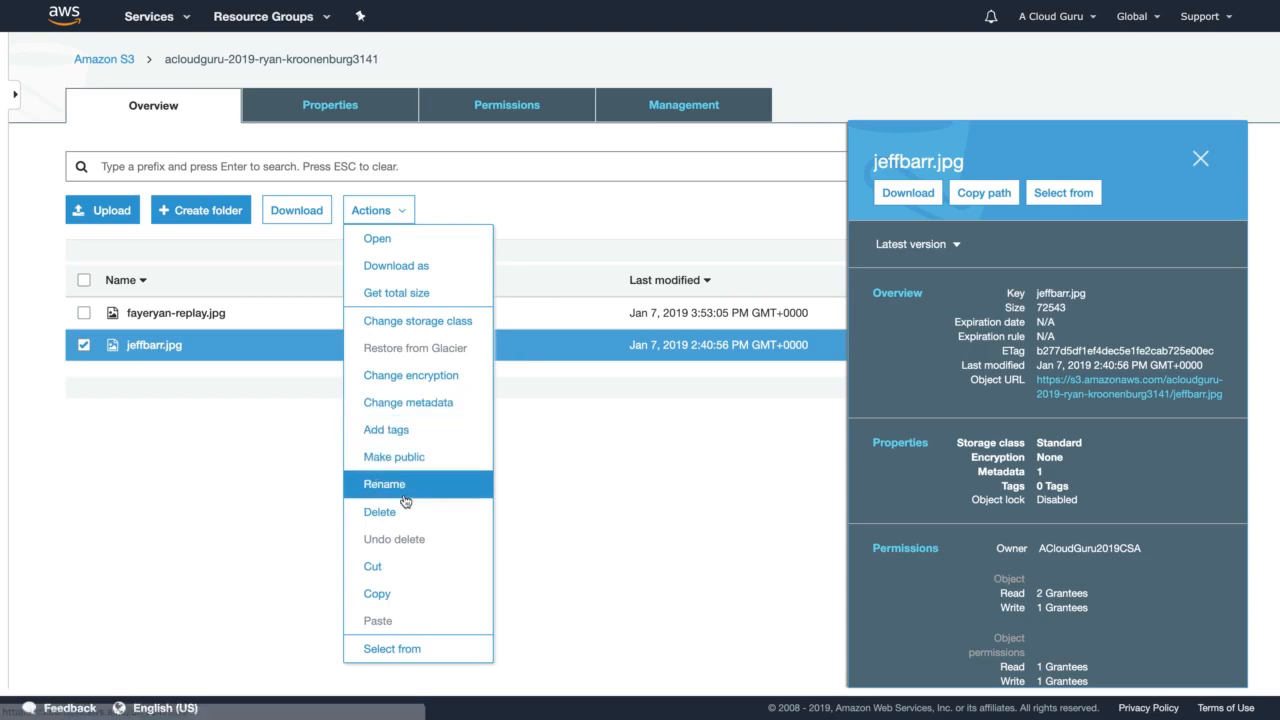
left_click(395, 457)
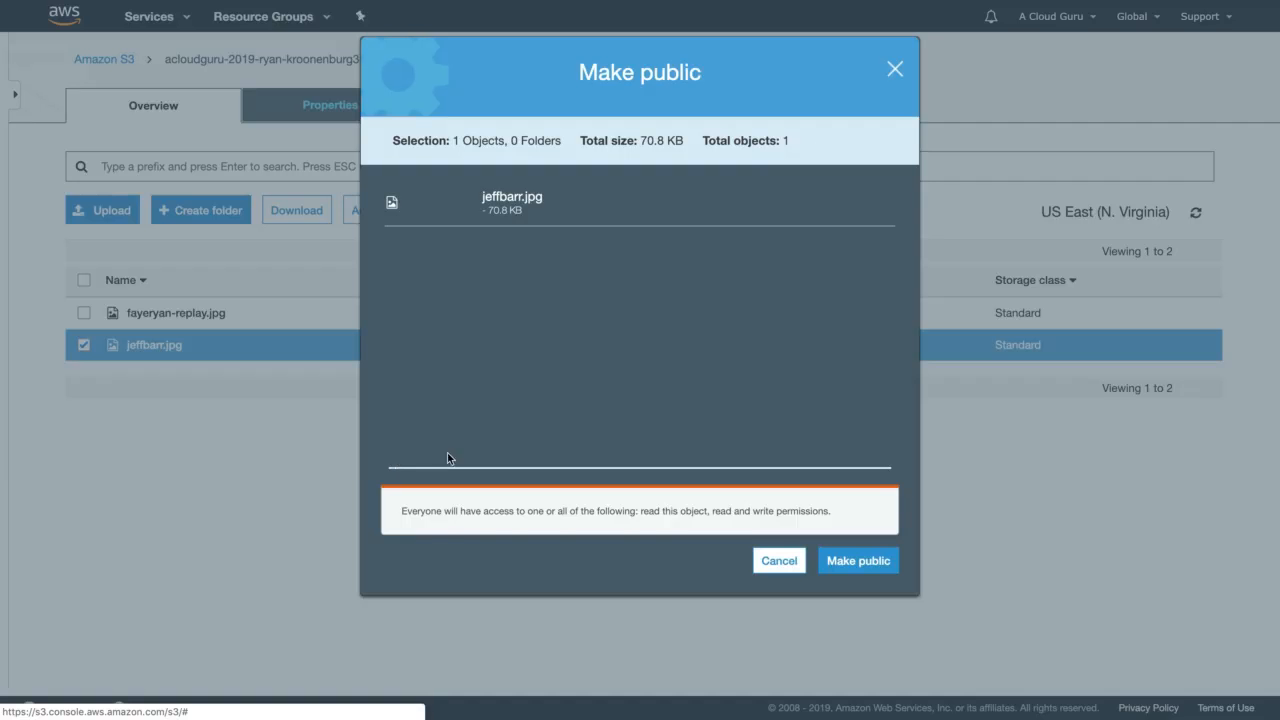
left_click(856, 560)
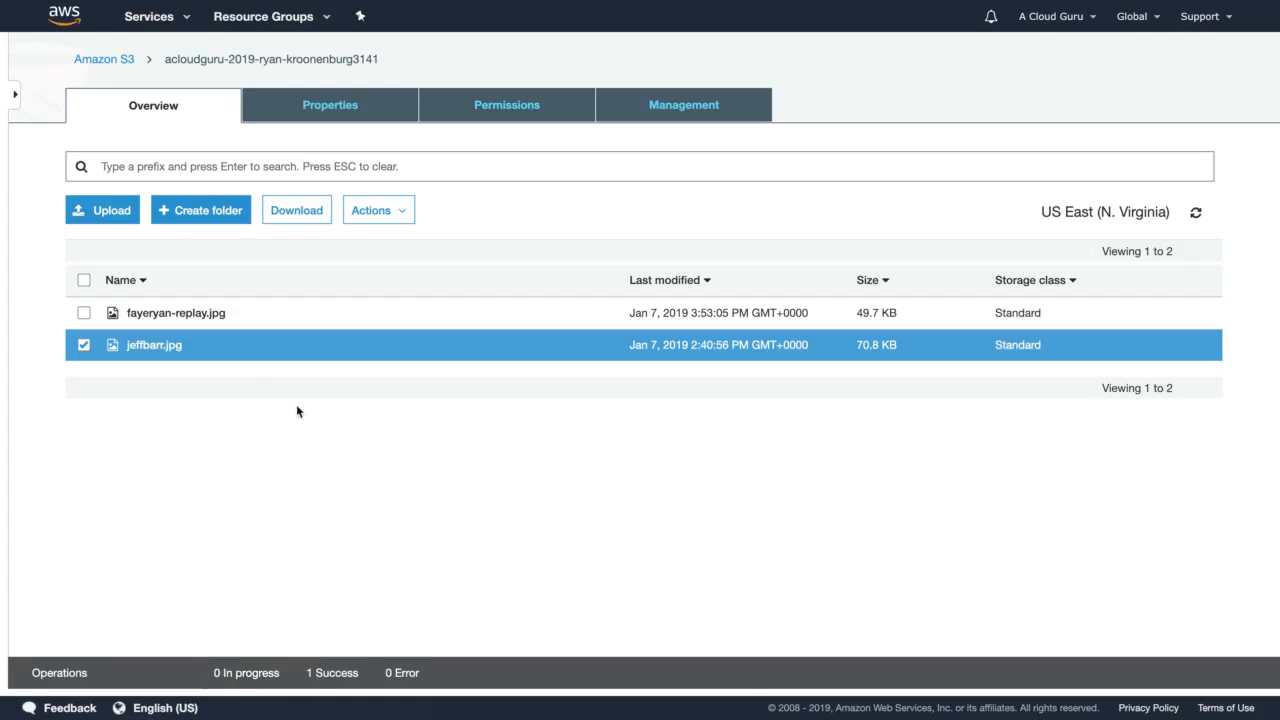
- View the second image through its object URL and return to the bucket's object list
left_click(166, 350)
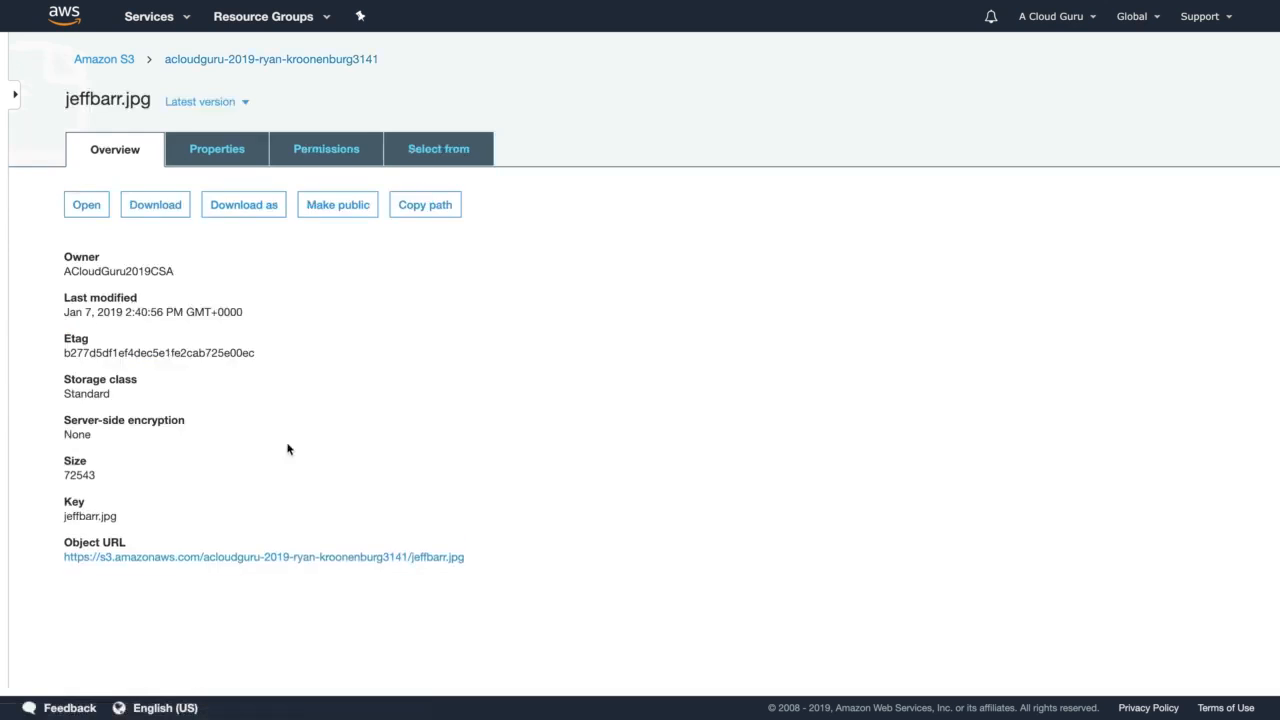
left_click(354, 560)
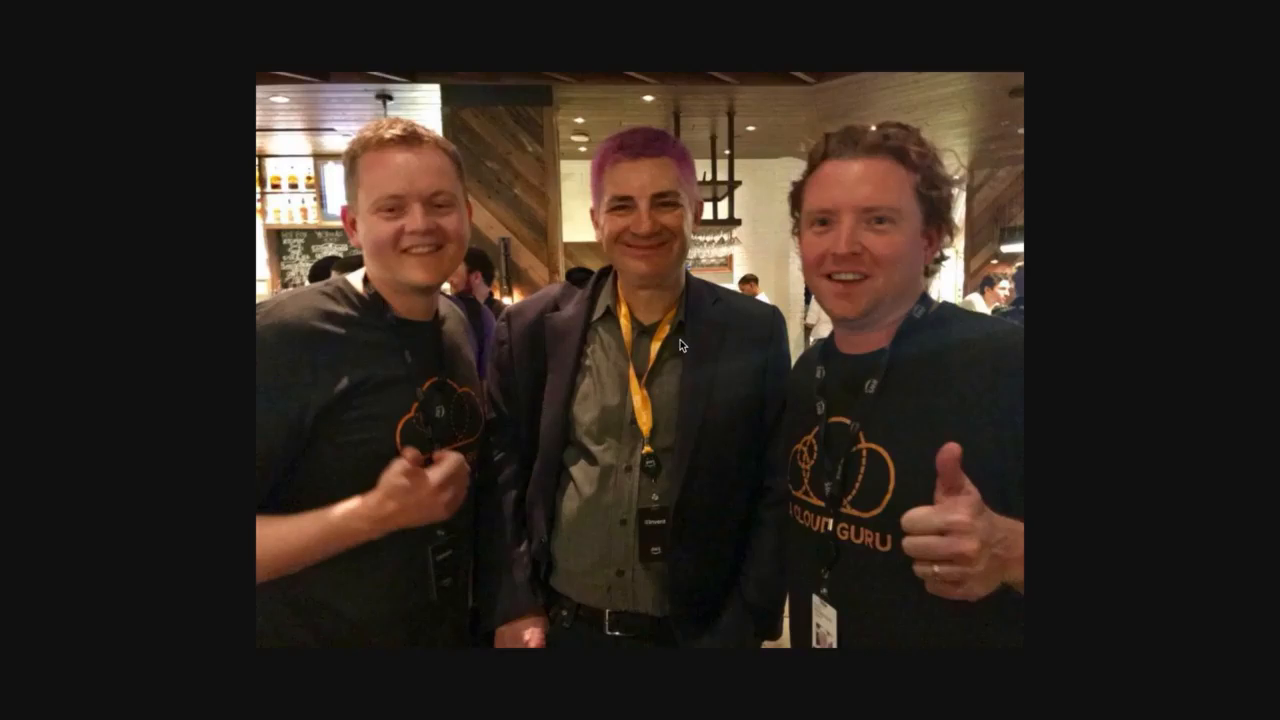
key("super+Left")
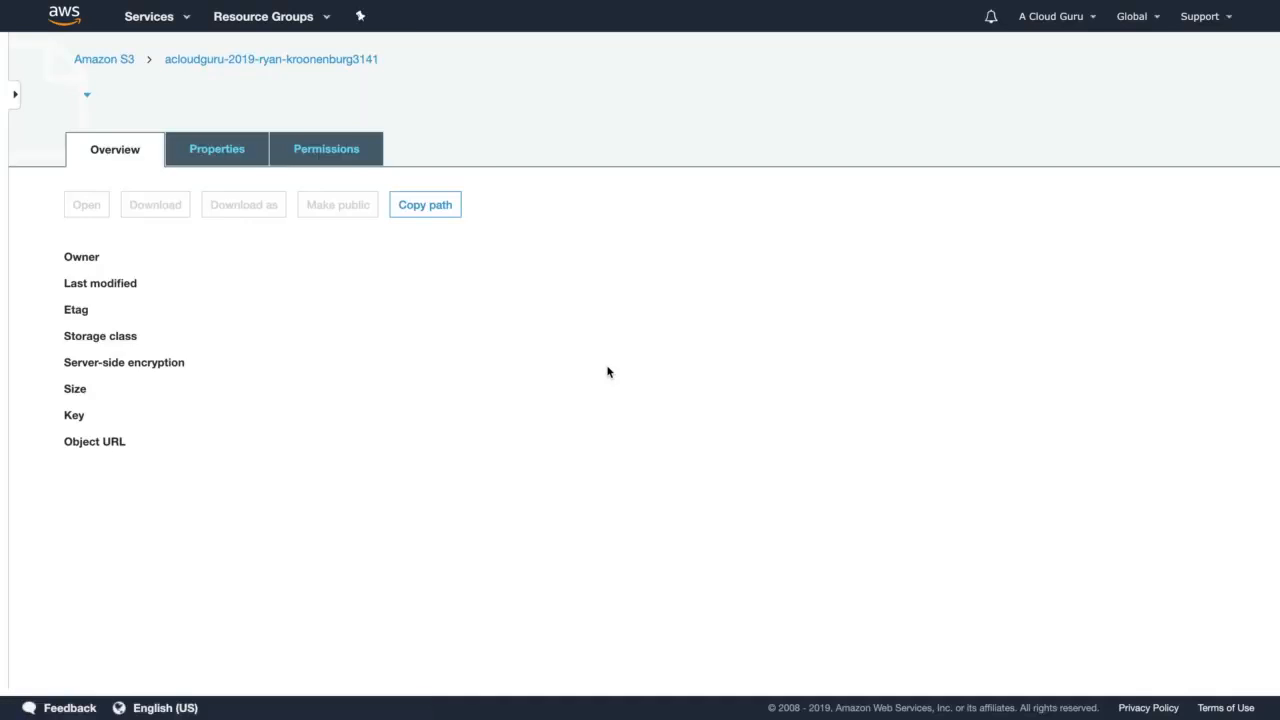
left_click(206, 60)
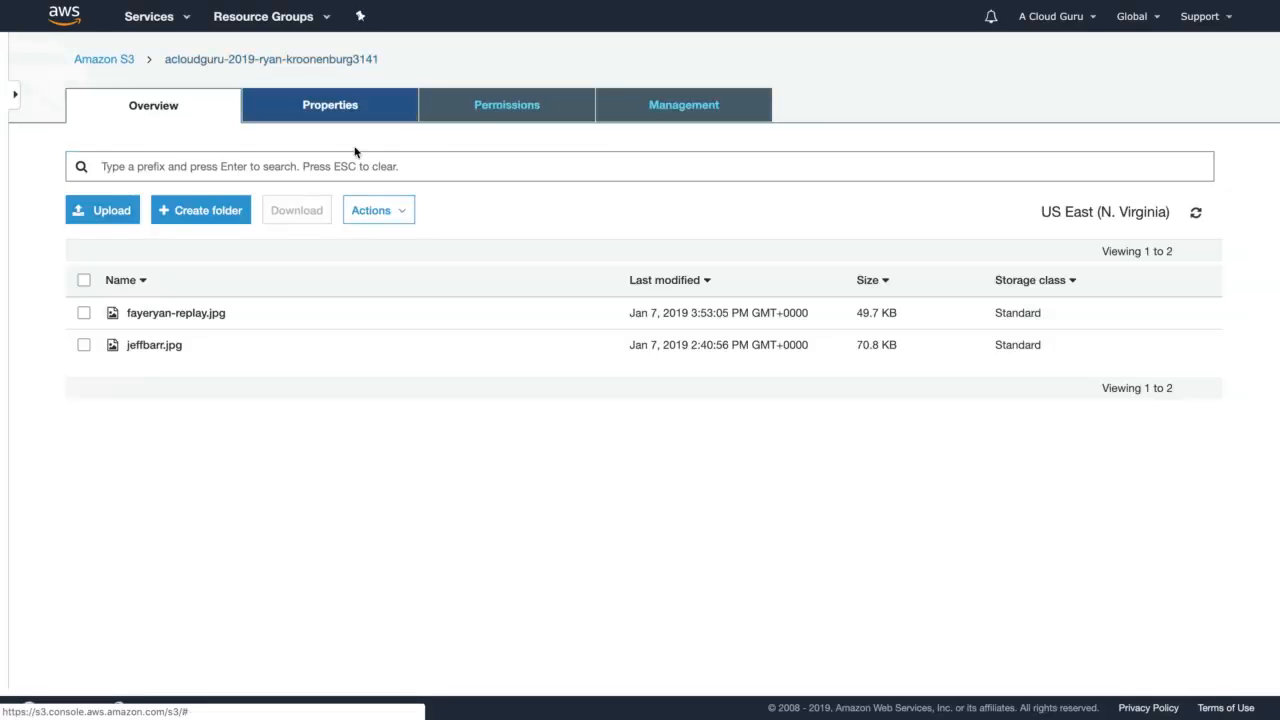
- Change the first image's storage class to Intelligent-Tiering and check its properties in the object details
left_click(83, 316)
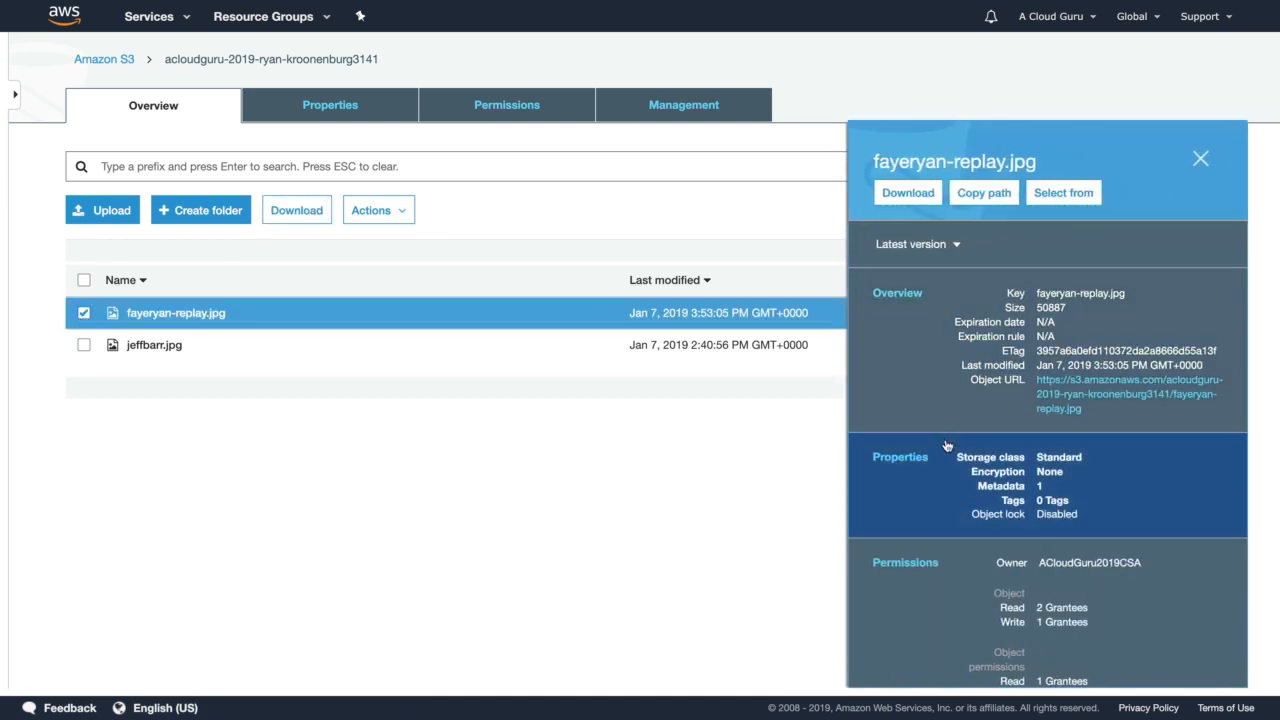
left_click(1010, 460)
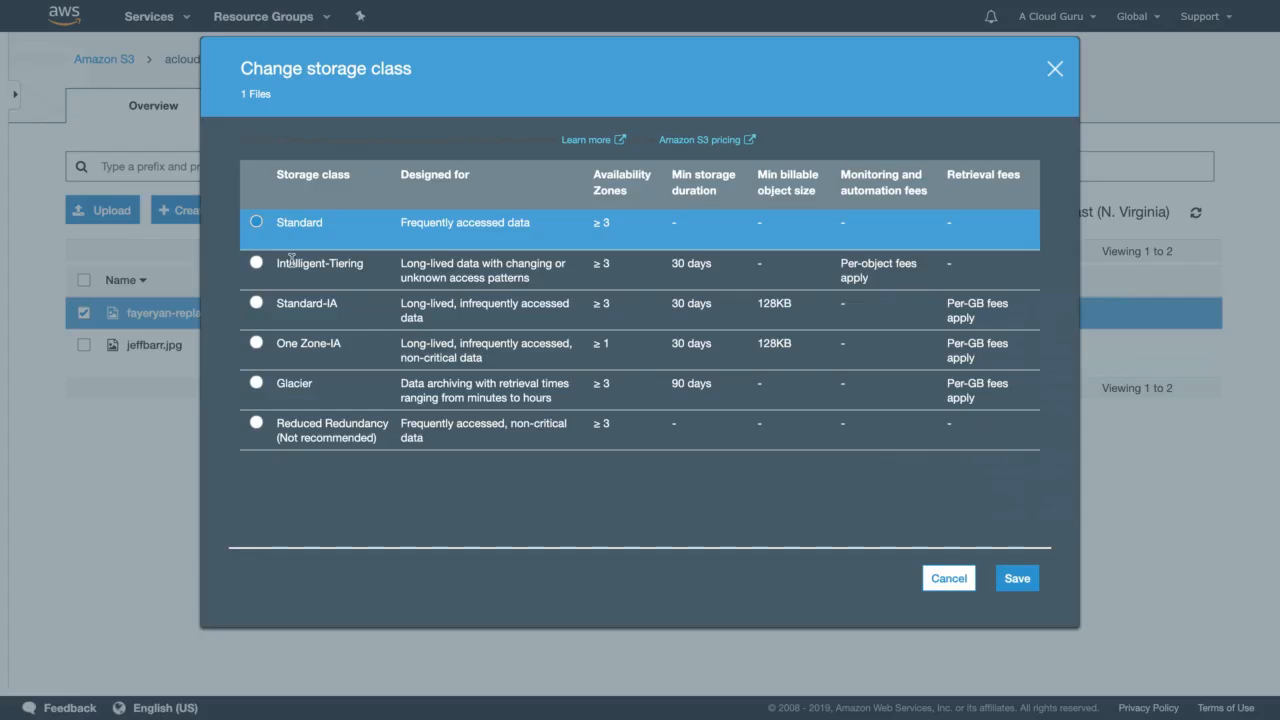
left_click(256, 264)
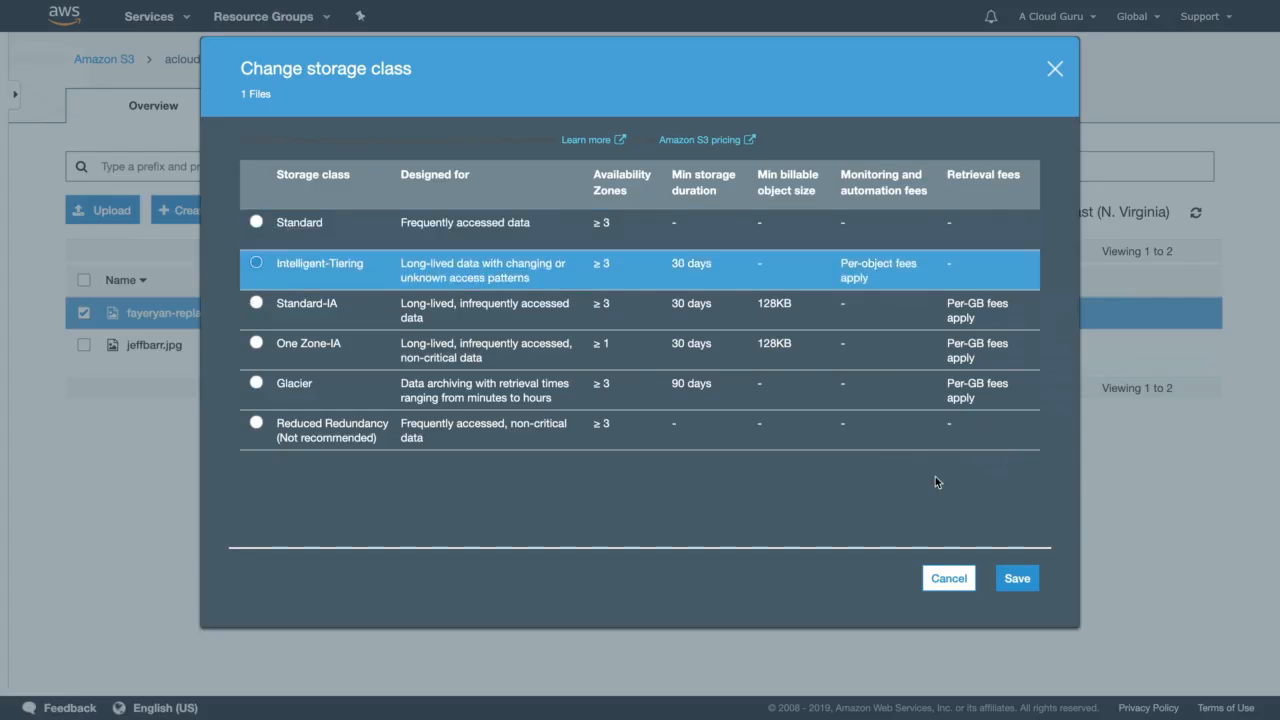
left_click(1019, 581)
left_click(872, 566)
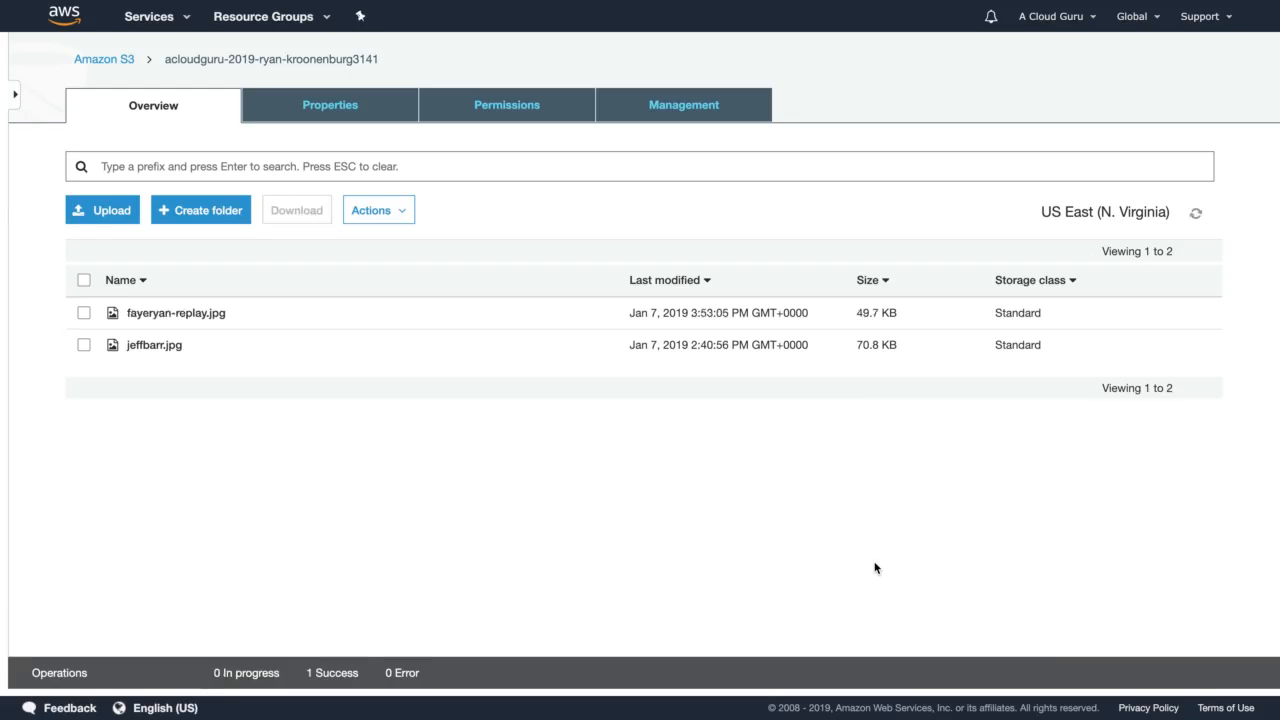
left_click(561, 313)
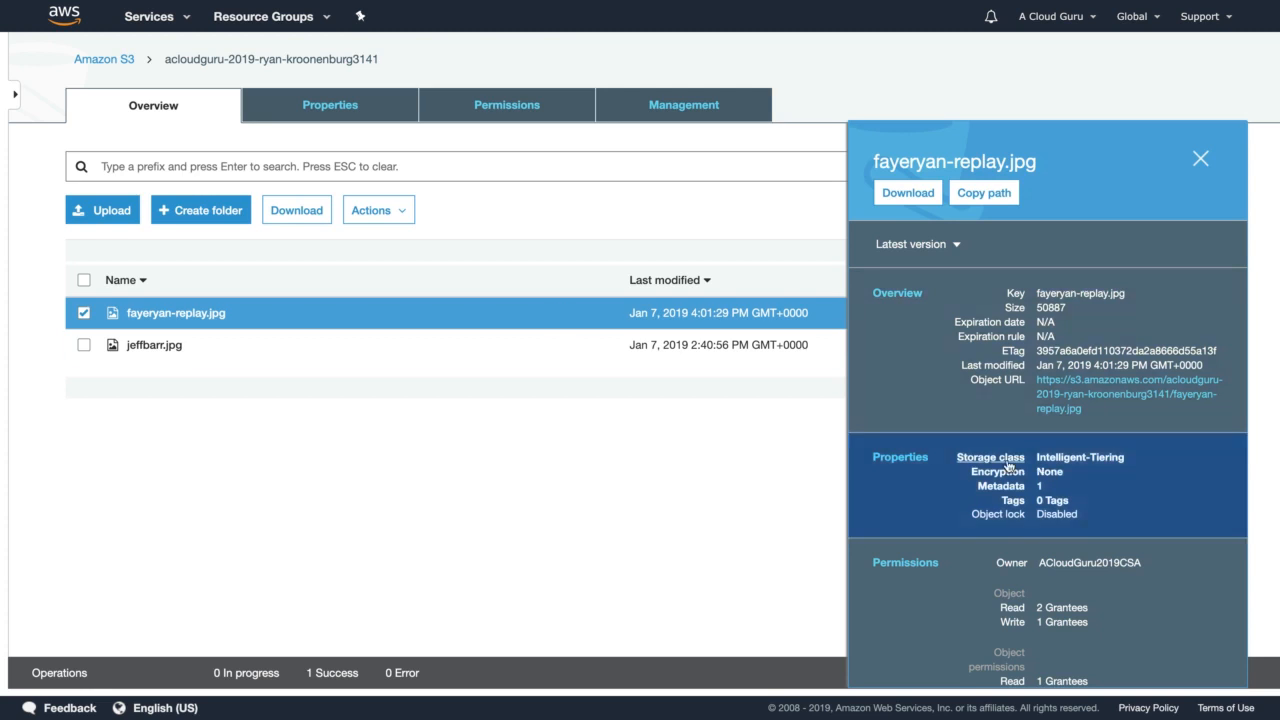
- Check the second image's object details, then review the bucket's basic and advanced property settings
left_click(380, 344)
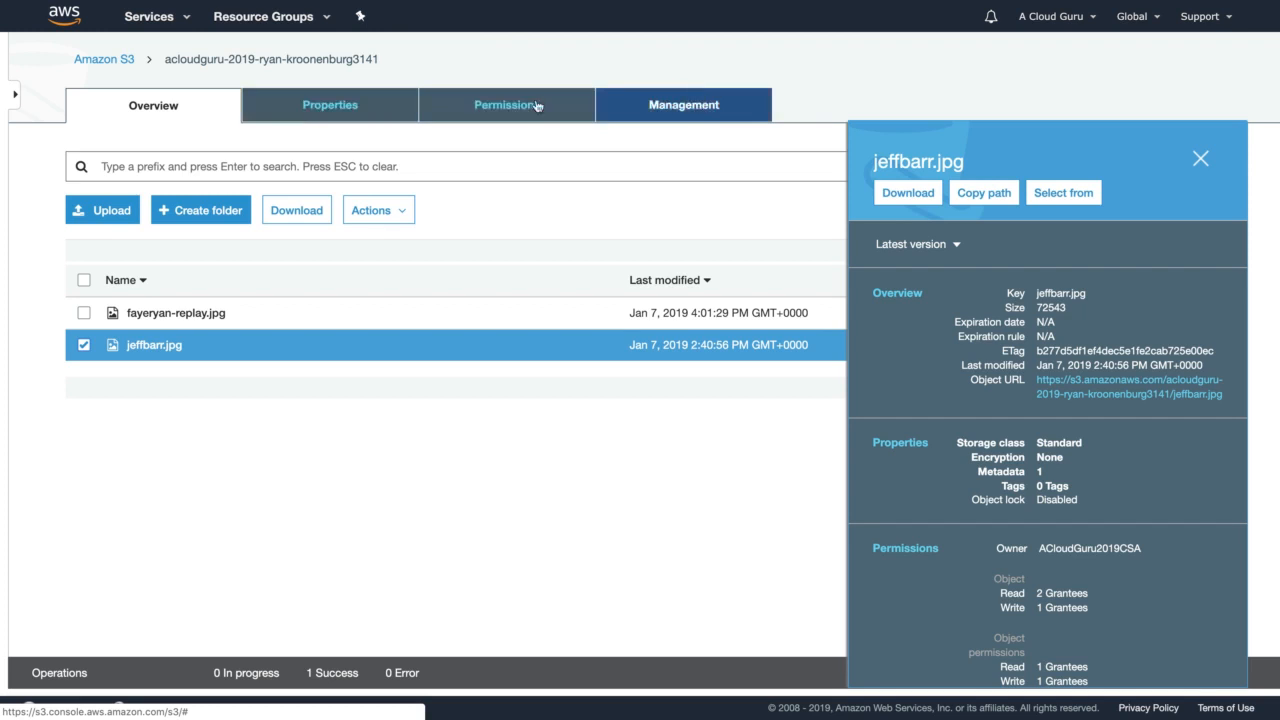
left_click(349, 112)
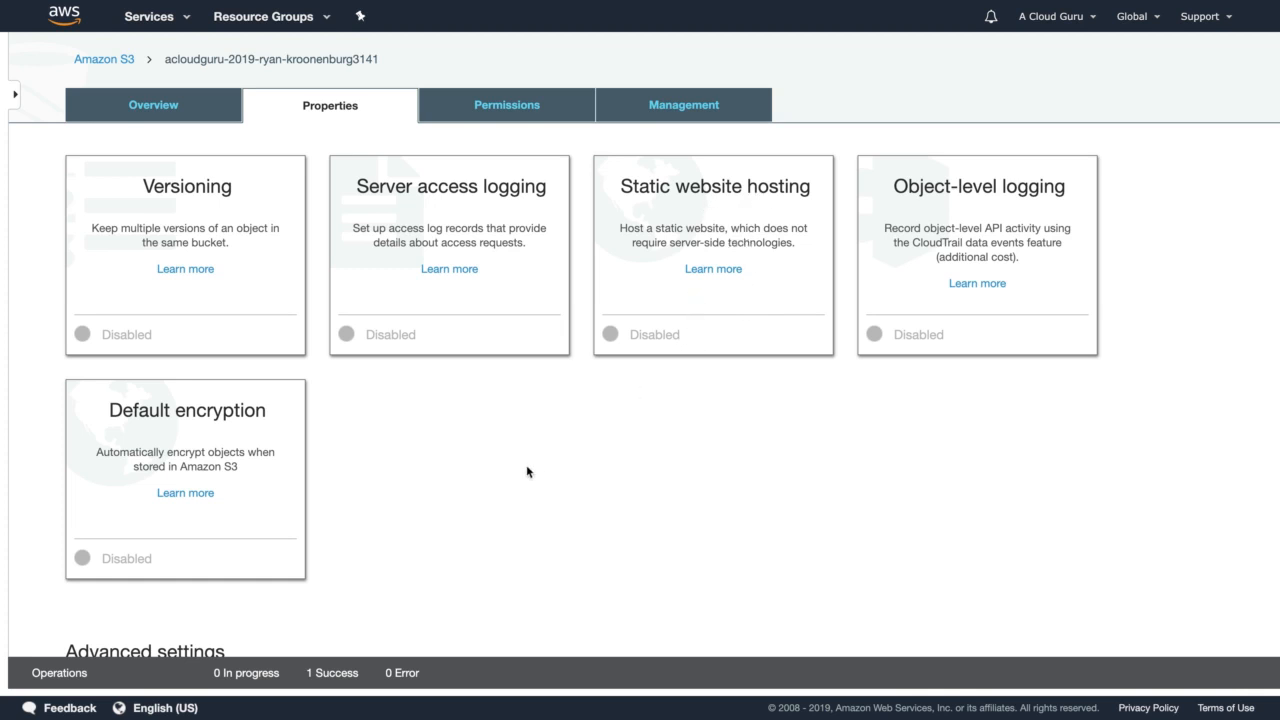
scroll(527, 472, "down", 5)
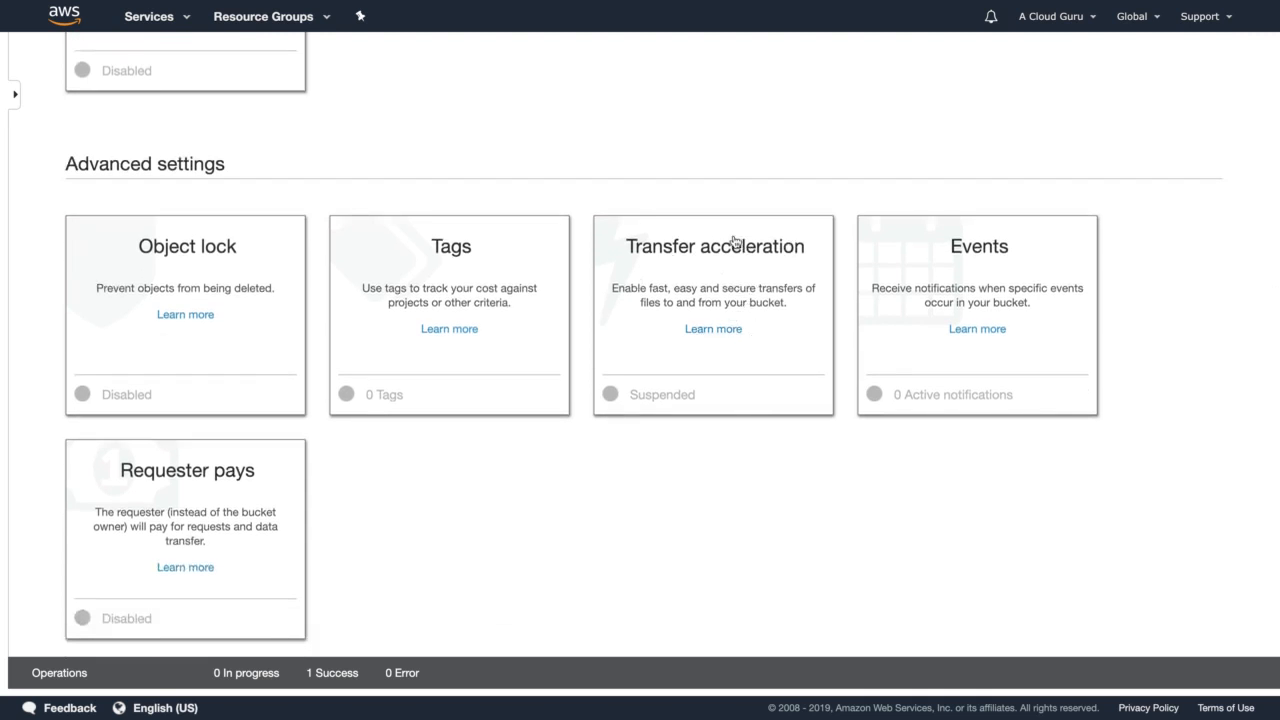
scroll(733, 320, "down", 1)
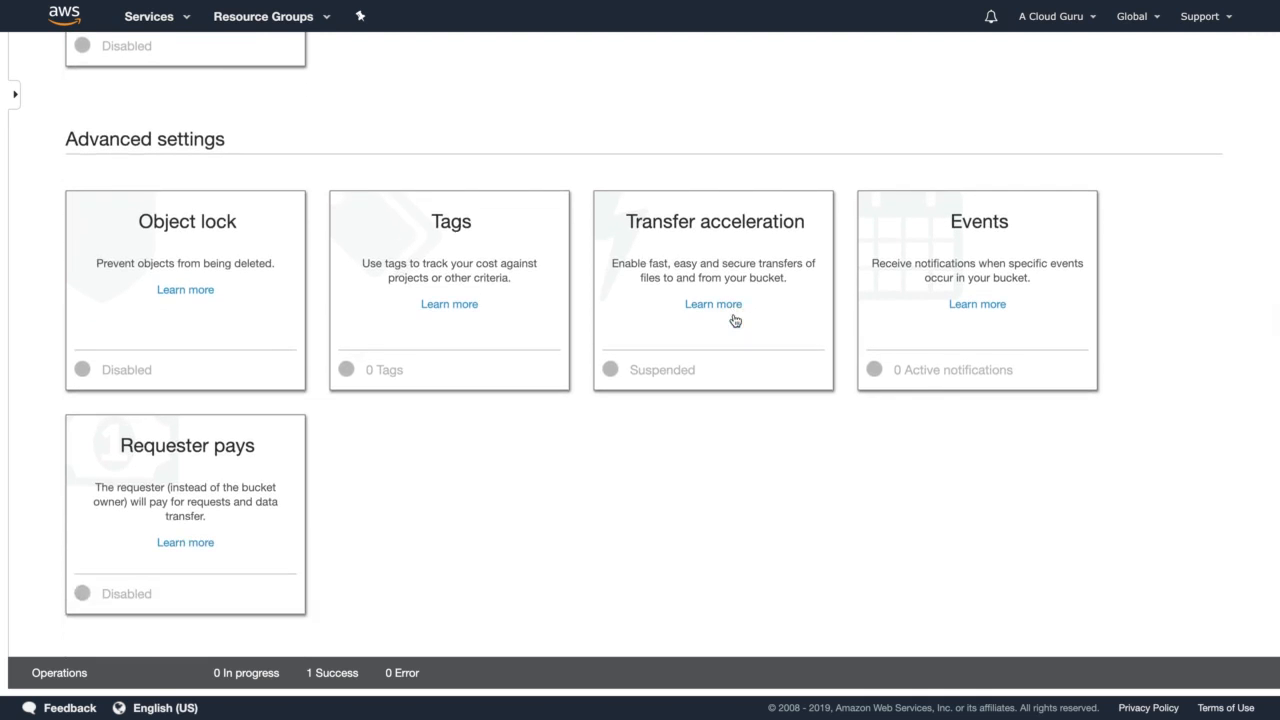
scroll(733, 320, "up", 5)
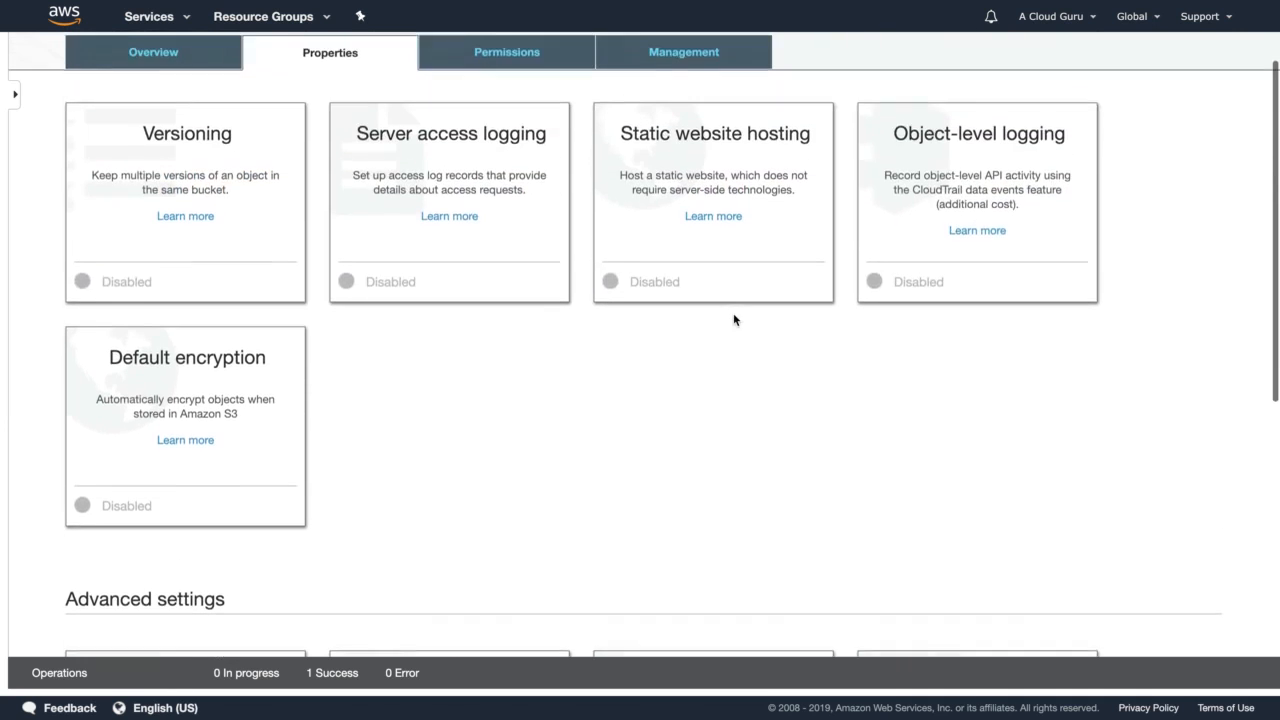
scroll(733, 320, "up", 1)
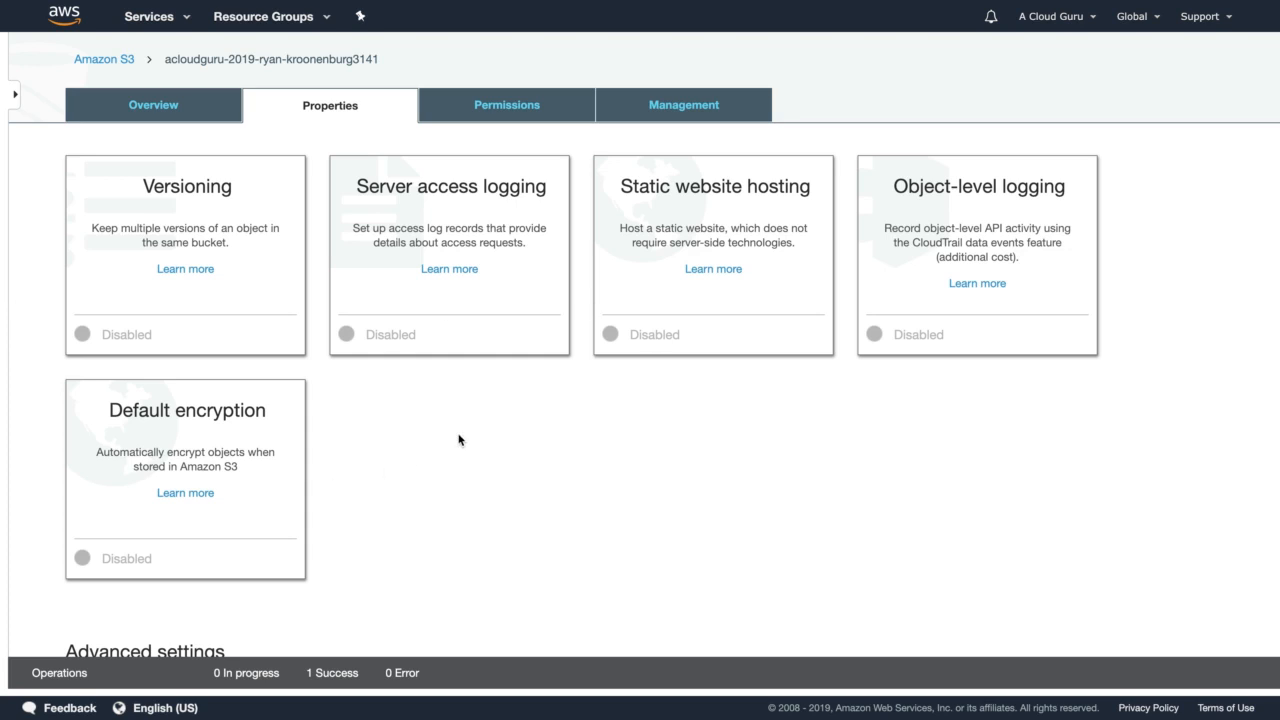
- Review the bucket's public access permissions and its lifecycle management options
left_click(511, 110)
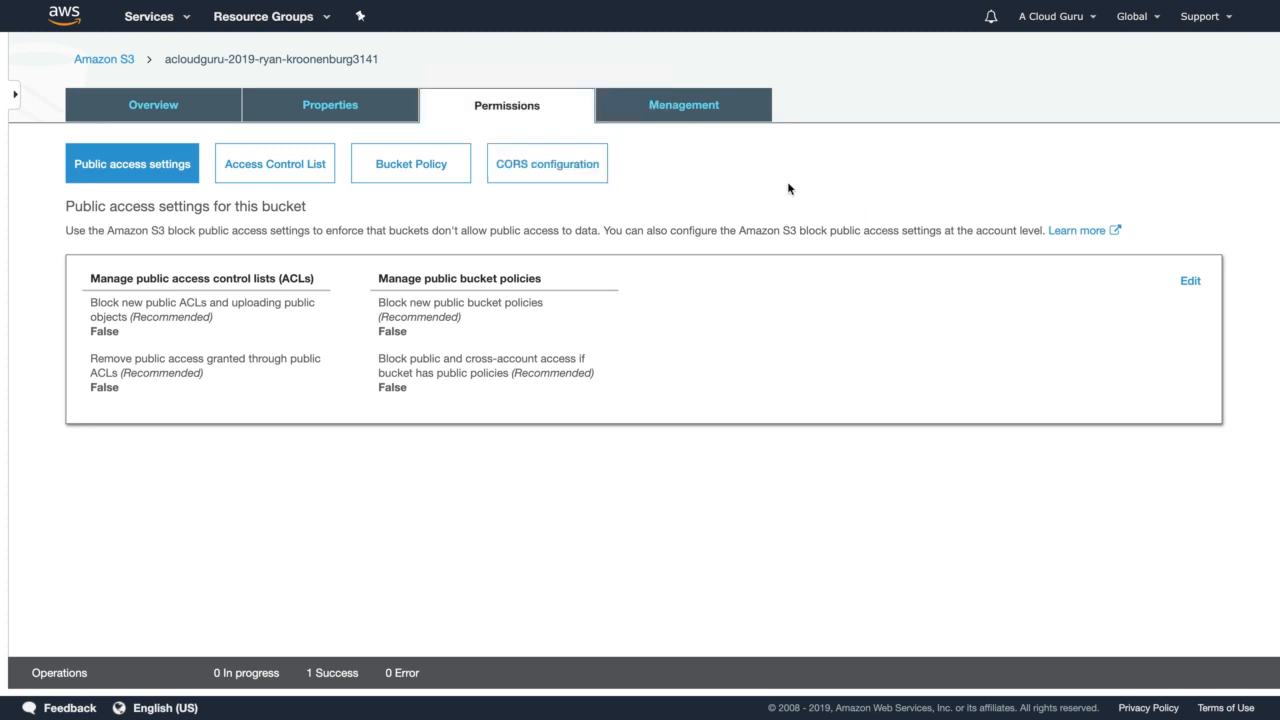
left_click(674, 110)
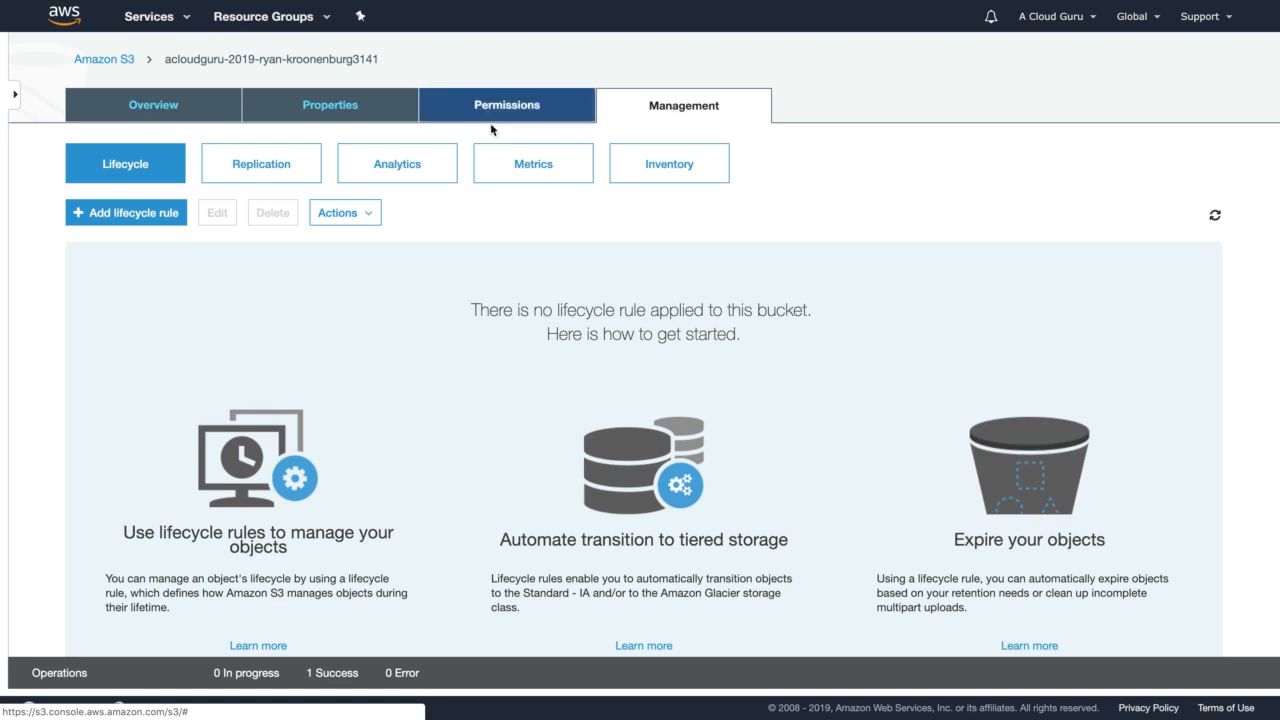